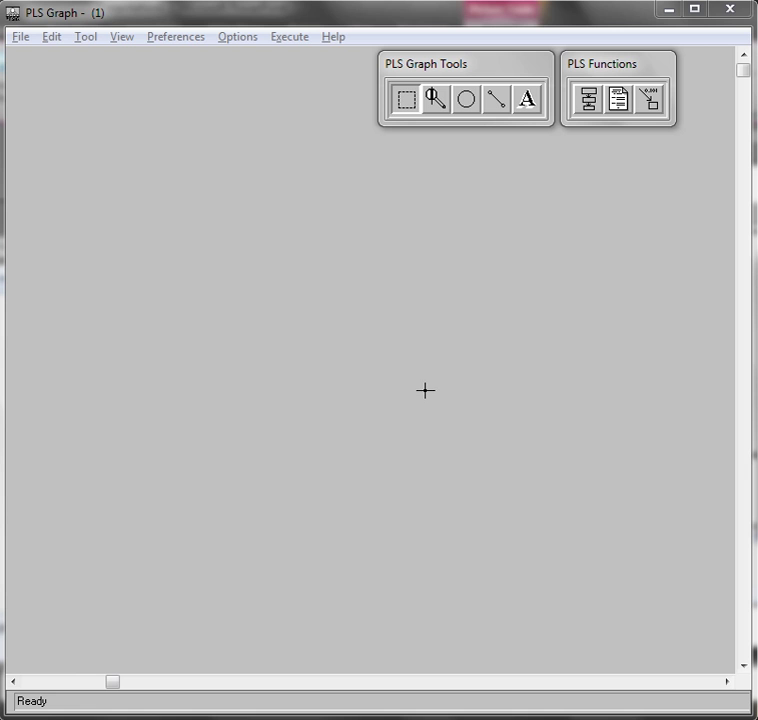
Link wynne.raw as the model's raw data file.
left_click(22, 38)
left_click(63, 100)
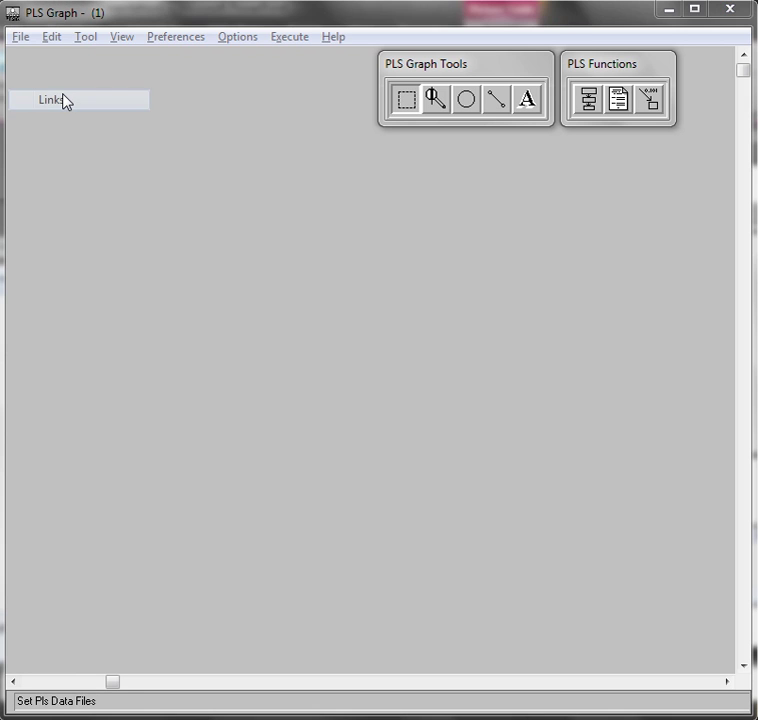
left_click(567, 272)
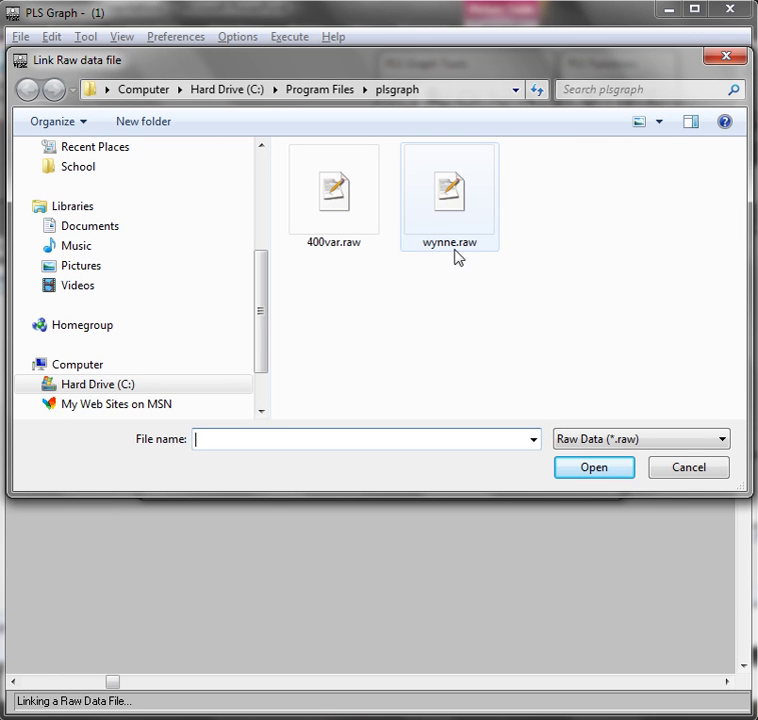
left_click(460, 220)
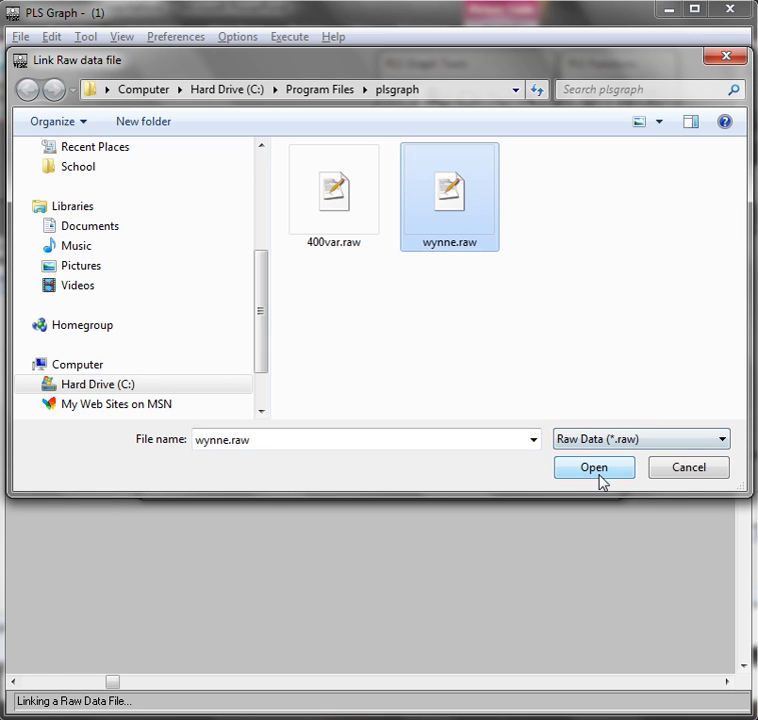
left_click(606, 470)
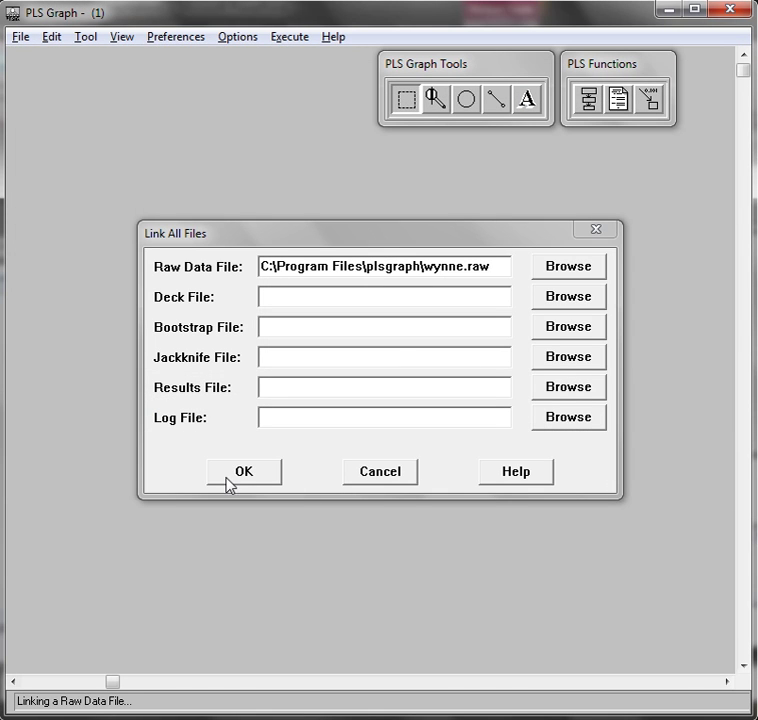
left_click(230, 478)
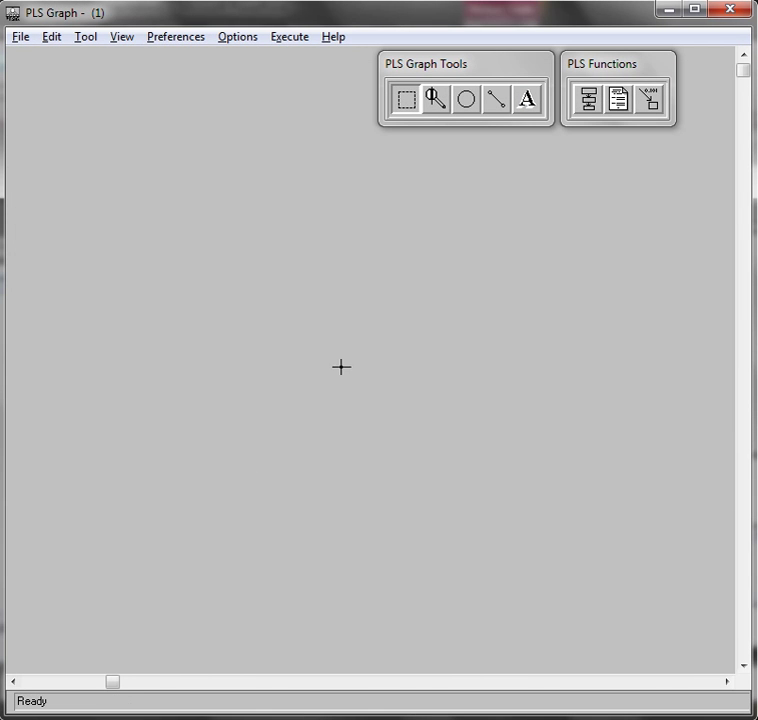
Place Construct_0 and Construct_1 side by side and Construct_2 below them.
left_click(470, 102)
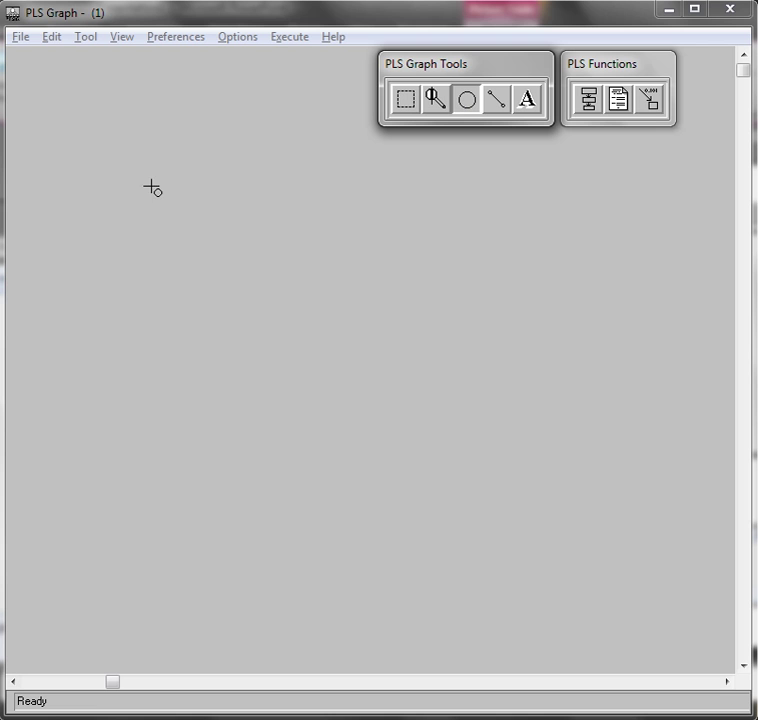
left_click(236, 253)
left_click(467, 101)
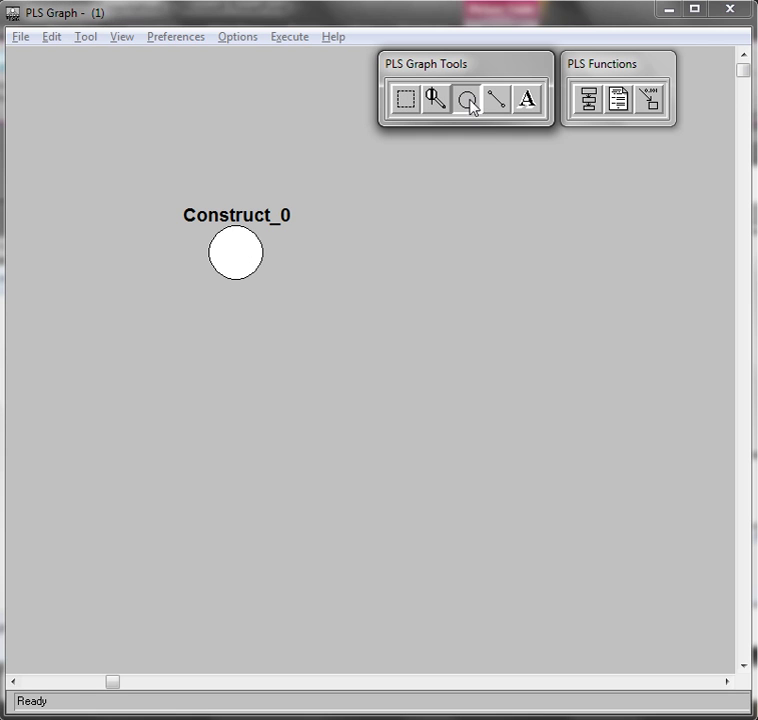
left_click(518, 260)
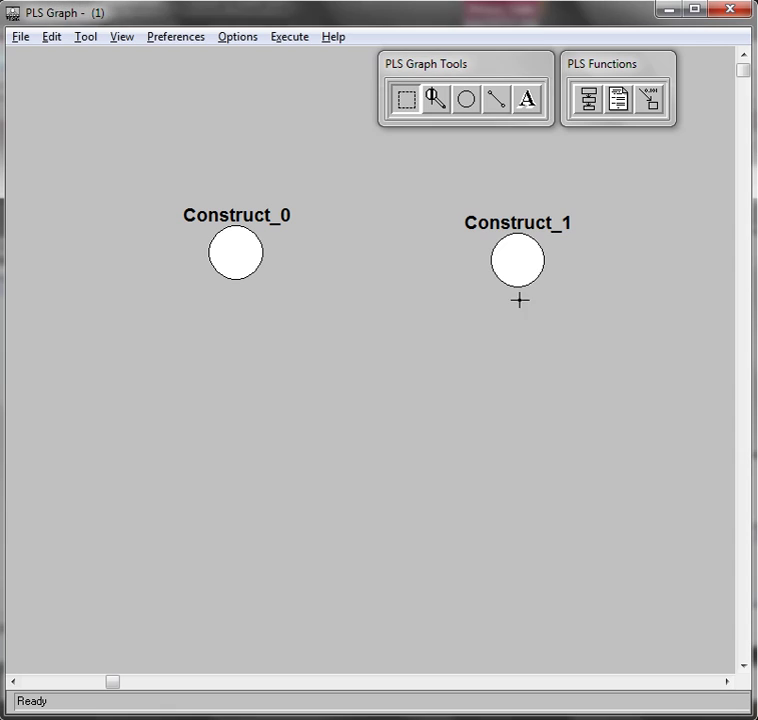
left_click(470, 102)
left_click(359, 478)
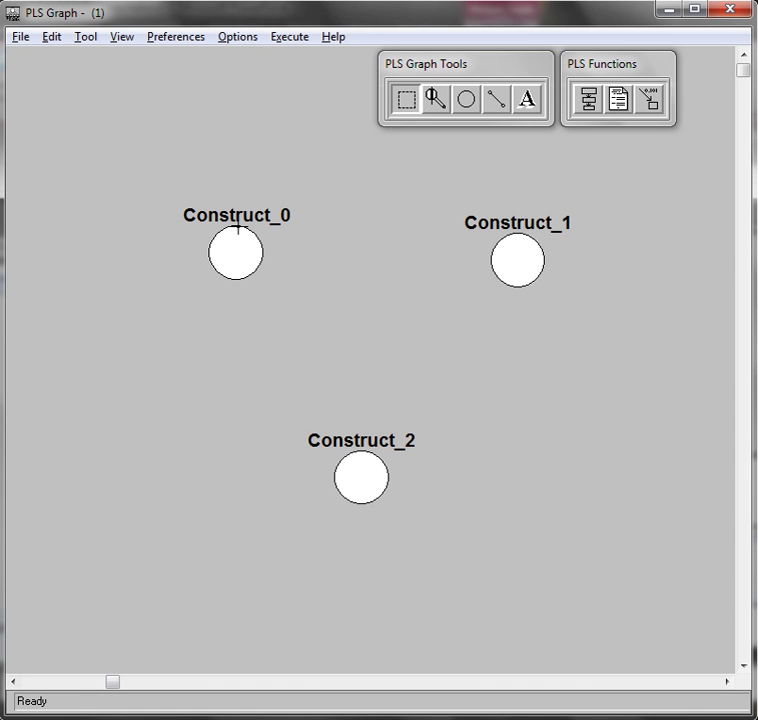
Assign indicators ATTITU1 through ATTITU7 to Construct_0.
right_click(236, 258)
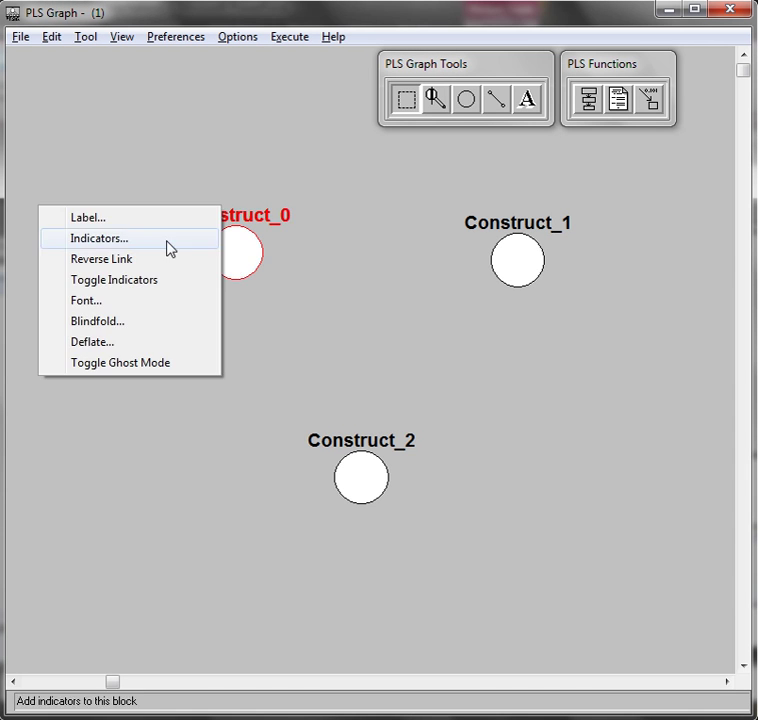
right_click(247, 262)
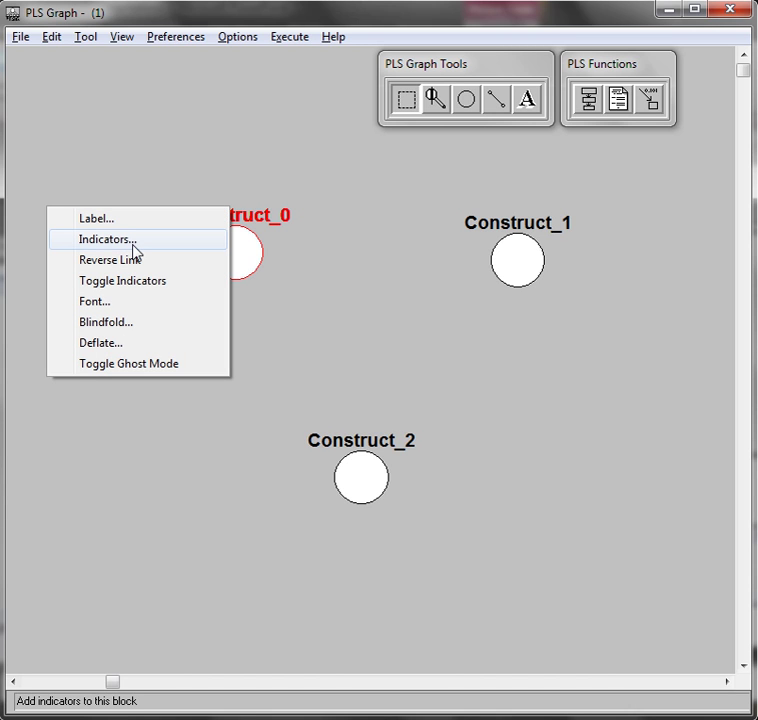
left_click(135, 242)
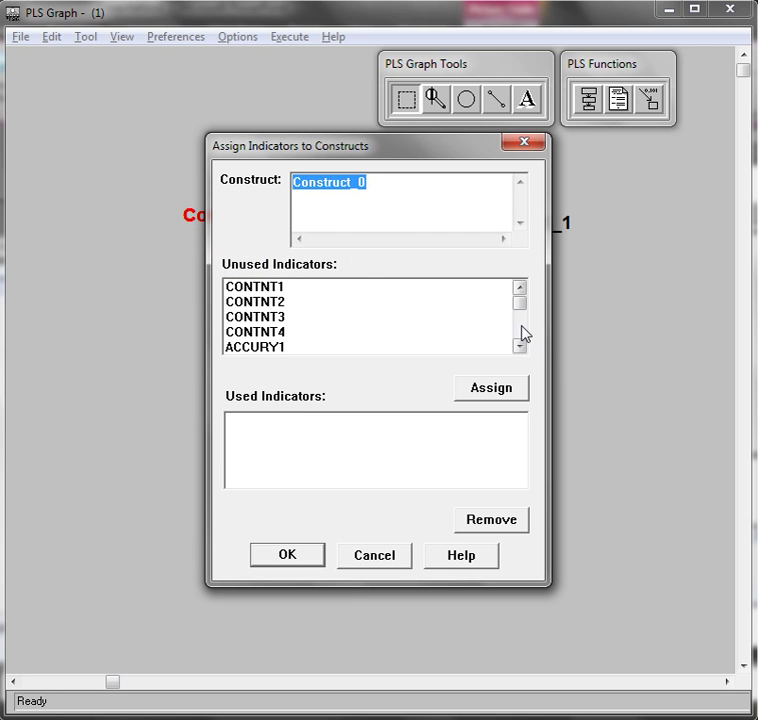
scroll(523, 333, "down", 2)
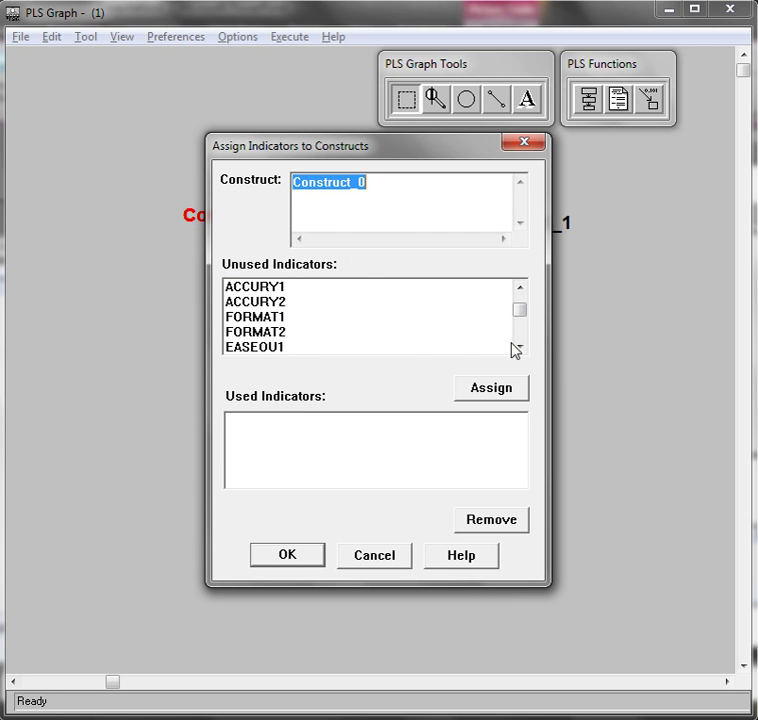
scroll(519, 340, "down", 2)
scroll(519, 338, "down", 2)
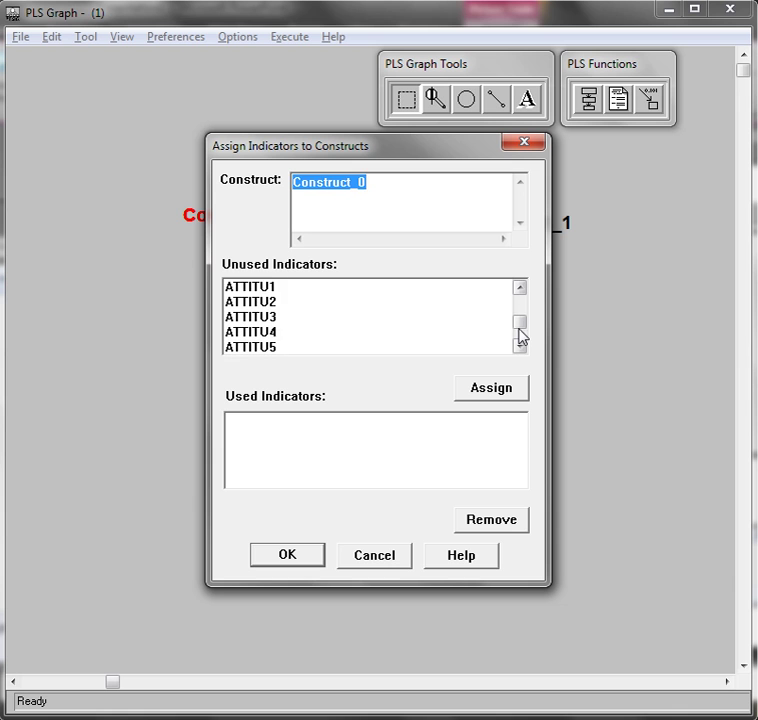
left_click(297, 289)
scroll(519, 345, "down", 1)
left_click(519, 346)
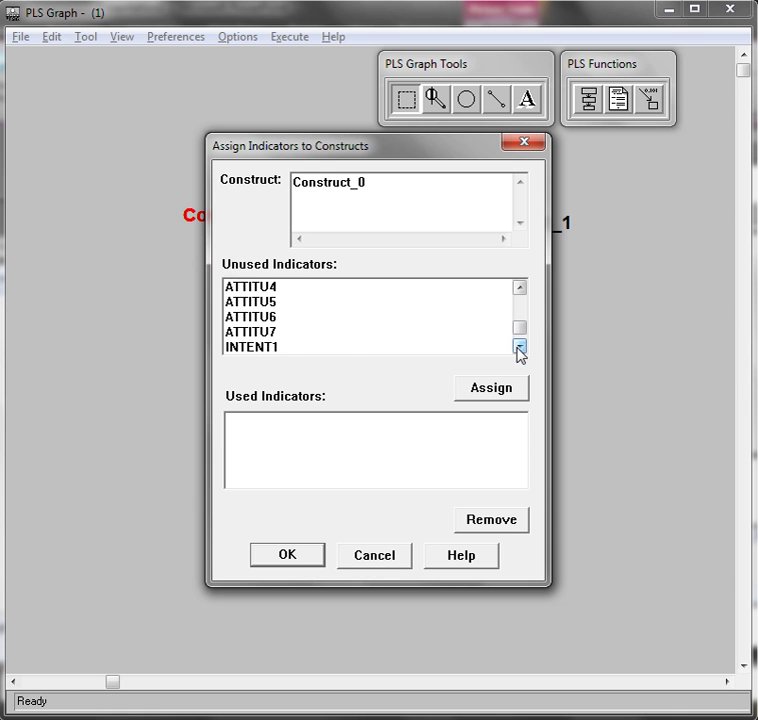
left_click(266, 333, "shift")
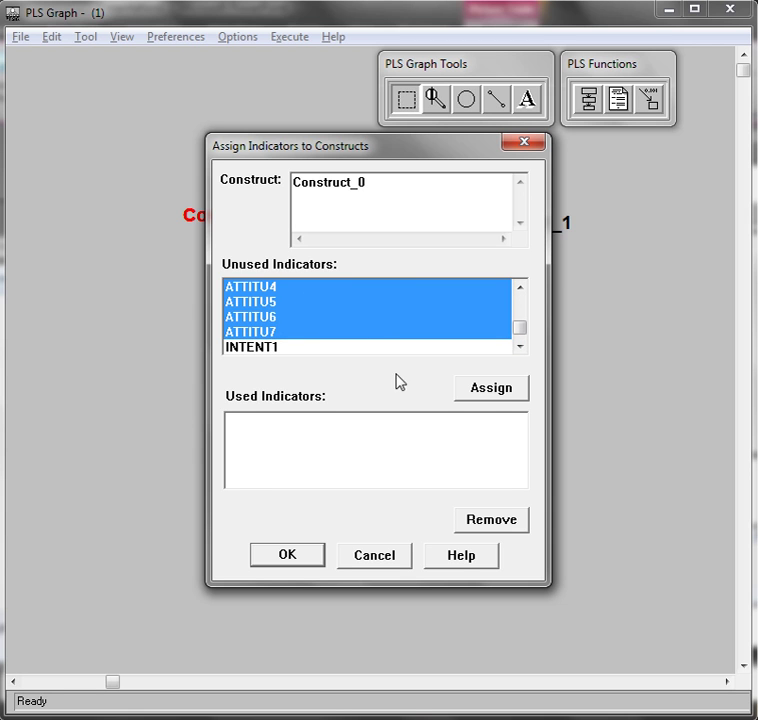
left_click(494, 391)
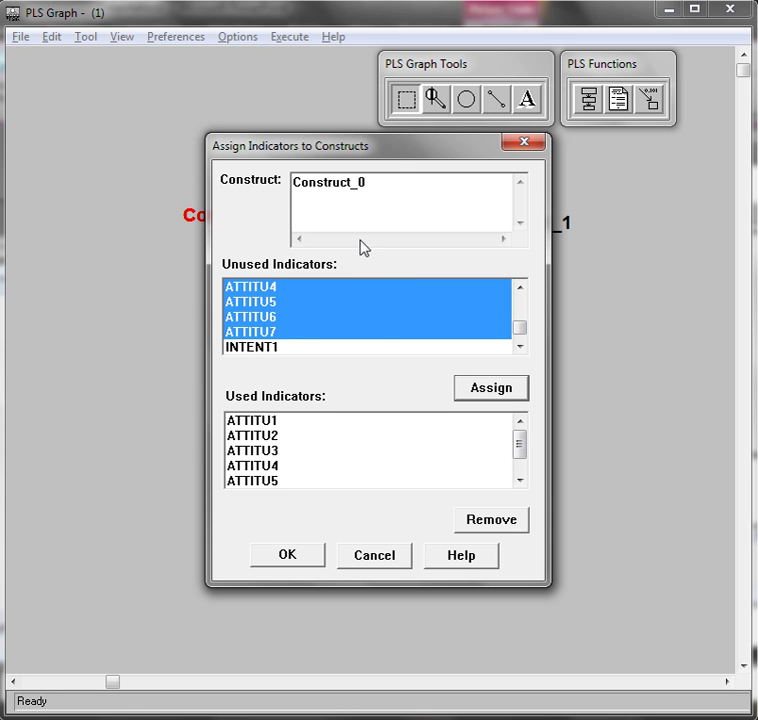
Rename the construct to Attitude and confirm.
left_click_drag(399, 181, 243, 197)
type("At")
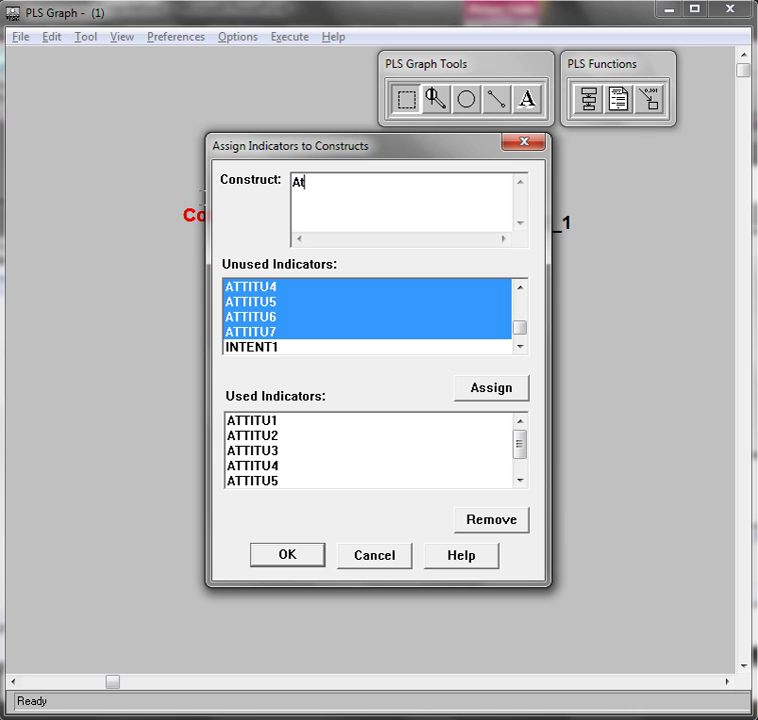
type("titude")
left_click(292, 555)
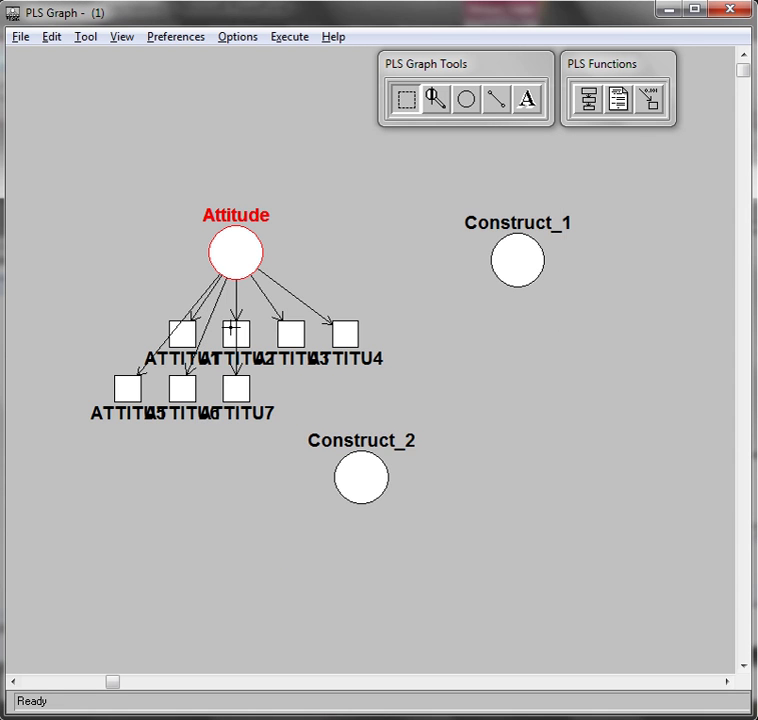
Assign CONTNT1–CONTNT4 to Construct_1 and rename it Content.
right_click(517, 264)
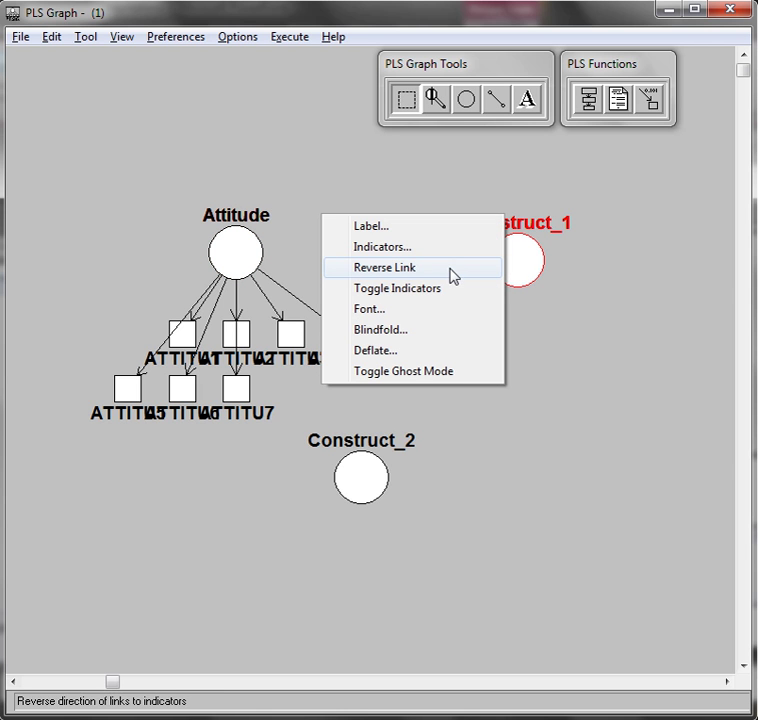
left_click(418, 250)
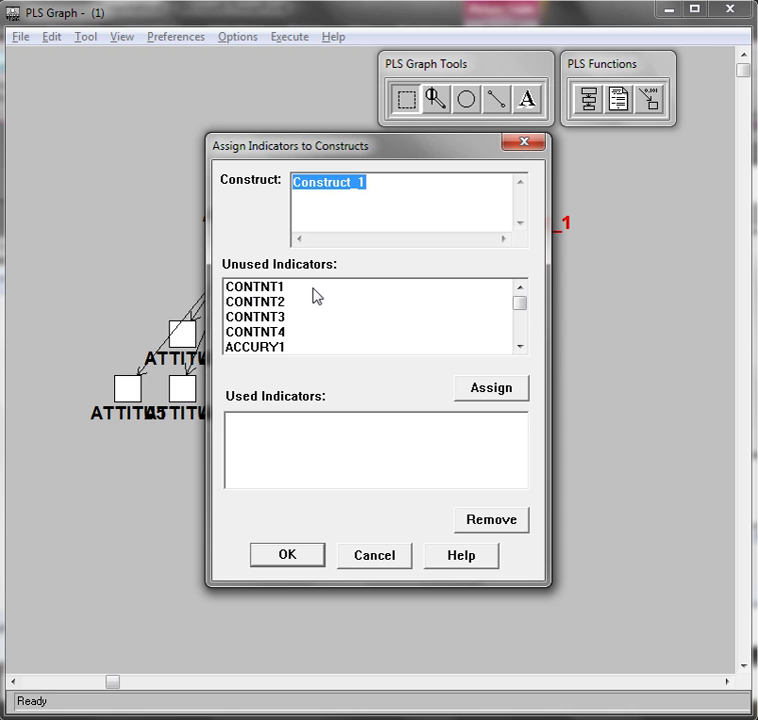
left_click(313, 289)
left_click(303, 334, "shift")
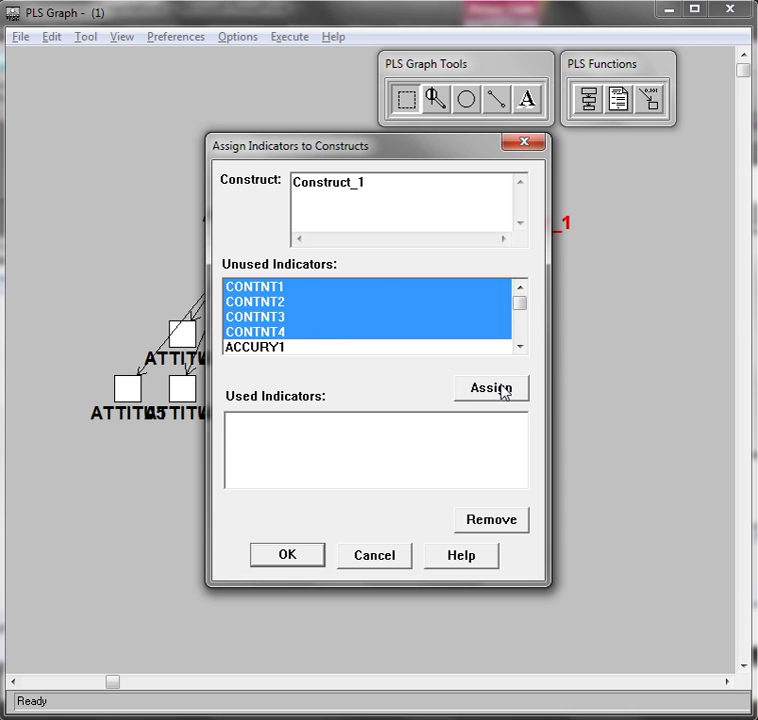
left_click(498, 390)
left_click_drag(371, 201, 255, 184)
type("Content")
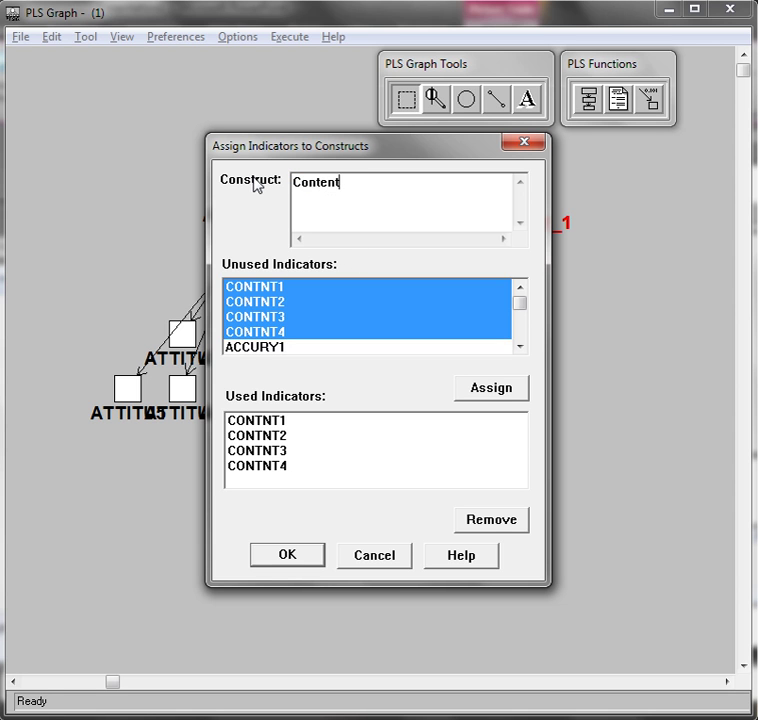
left_click(297, 556)
Assign INTENT1–INTENT3 to Construct_2 and rename it Intent.
right_click(361, 483)
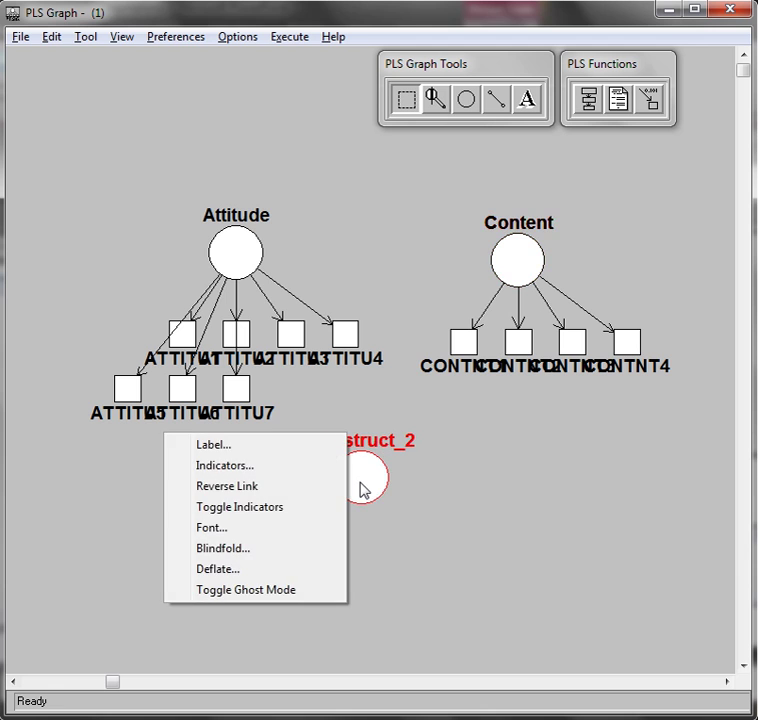
left_click(284, 466)
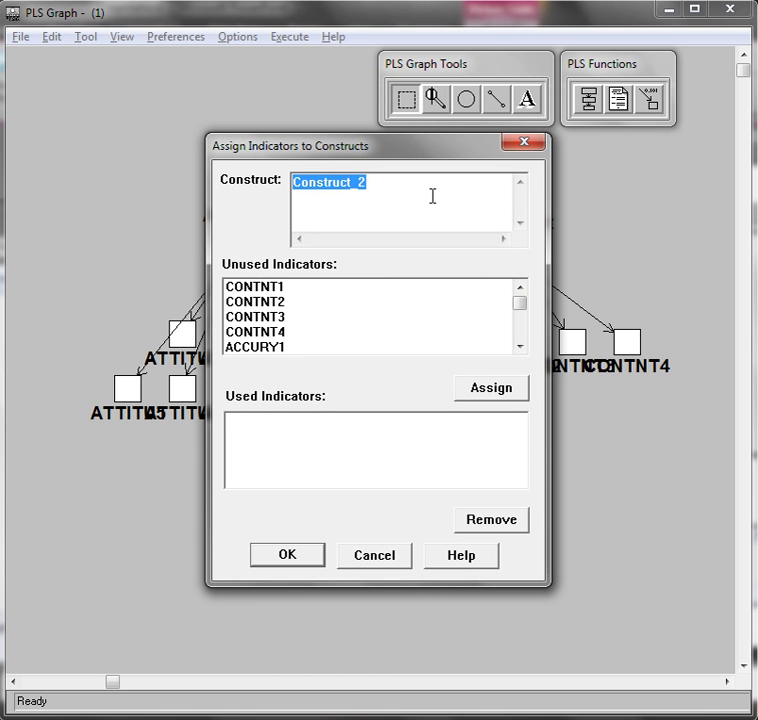
scroll(524, 330, "down", 3)
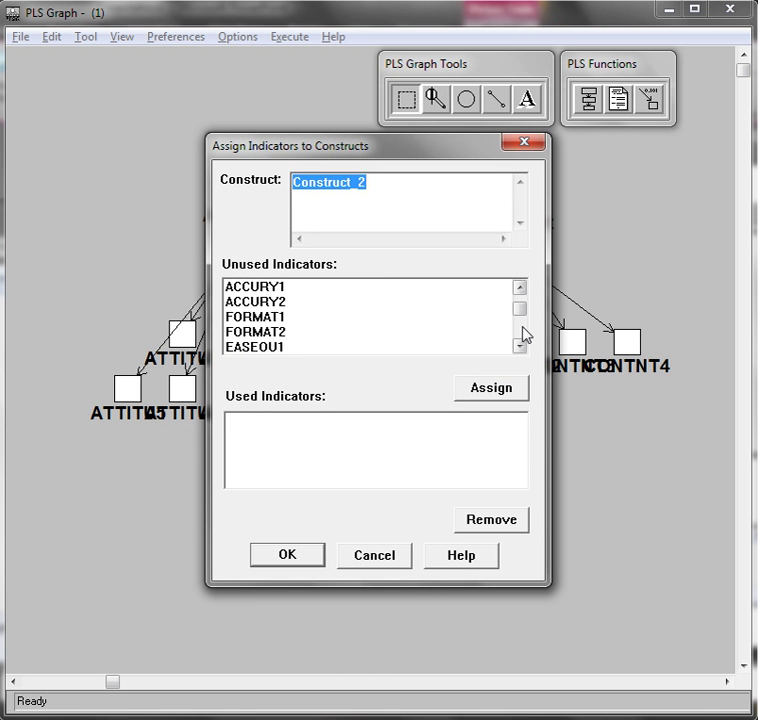
scroll(519, 338, "down", 4)
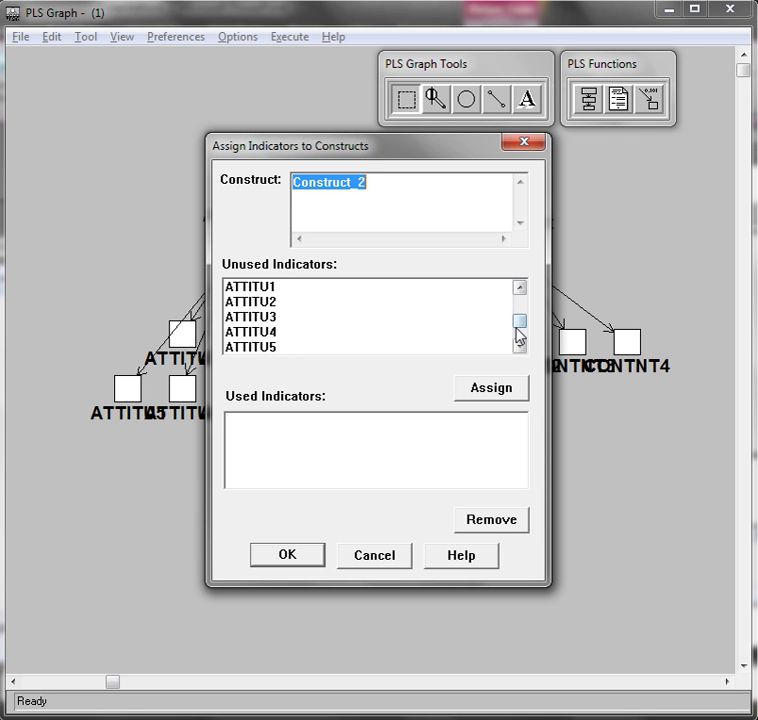
left_click(250, 304)
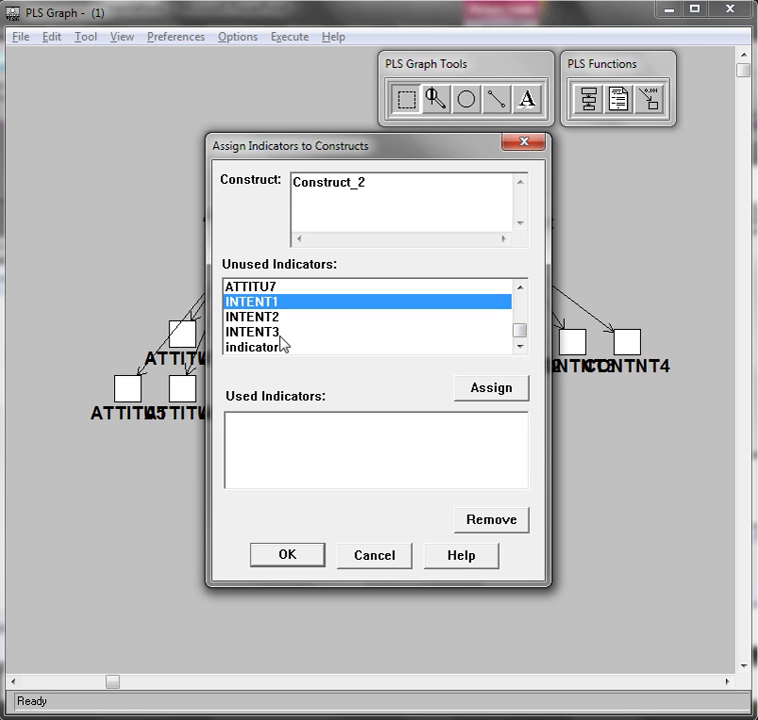
left_click(281, 333, "shift")
left_click(484, 388)
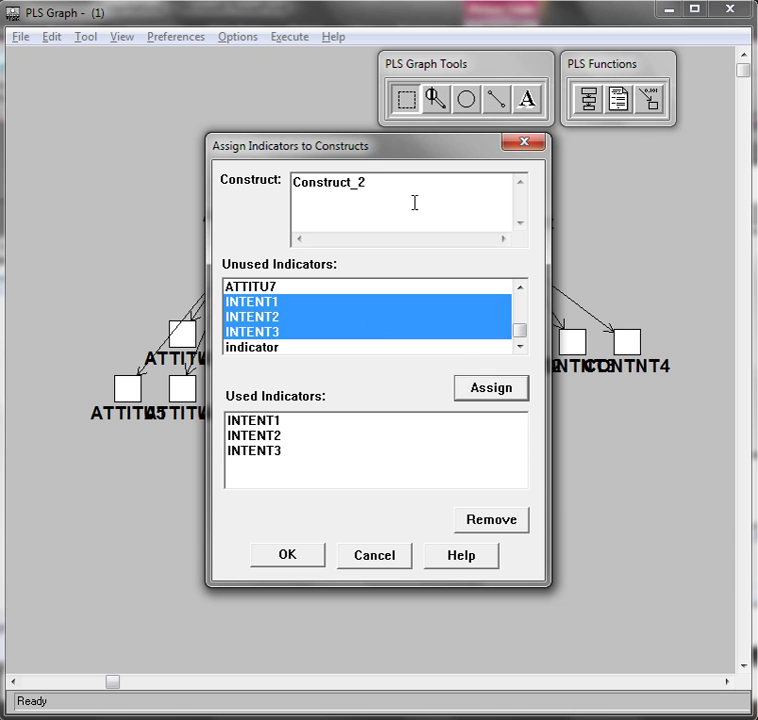
left_click(396, 198)
type("Intent")
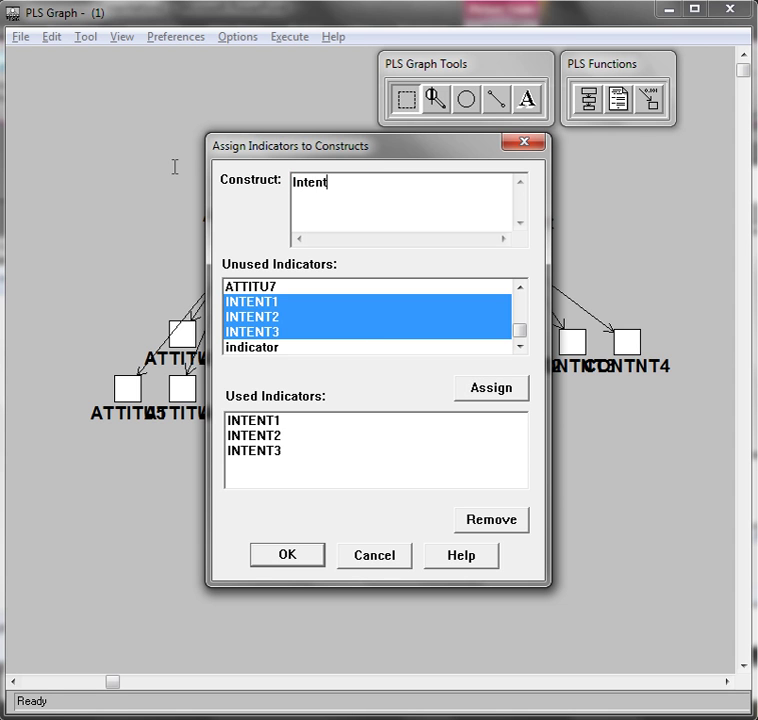
left_click(314, 557)
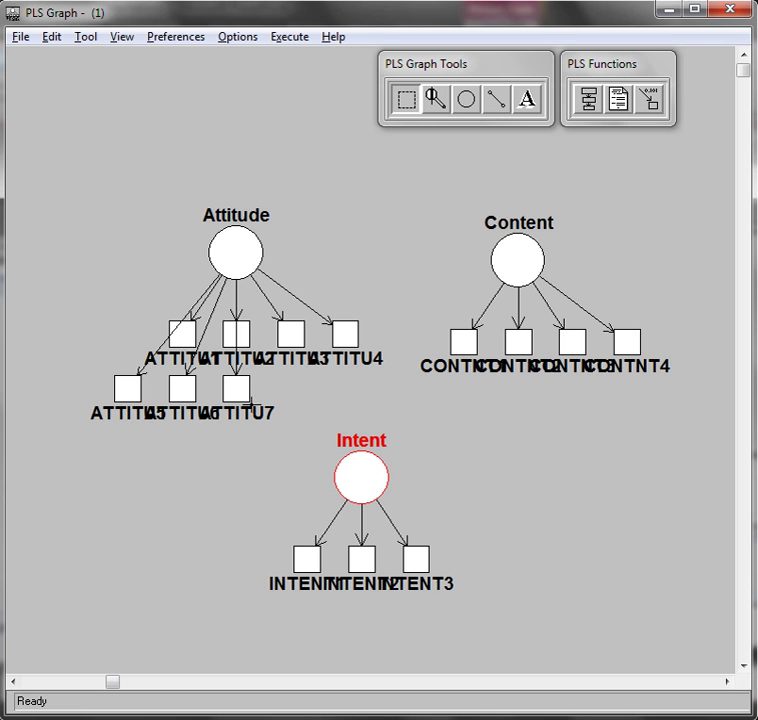
Spread the seven ATTITU indicators down the left side and top of Attitude.
left_click_drag(122, 390, 96, 133)
left_click_drag(178, 334, 96, 208)
left_click_drag(191, 399, 94, 265)
left_click_drag(236, 388, 90, 340)
left_click_drag(240, 333, 99, 415)
left_click_drag(281, 343, 117, 491)
left_click_drag(333, 338, 195, 85)
left_click_drag(101, 131, 115, 121)
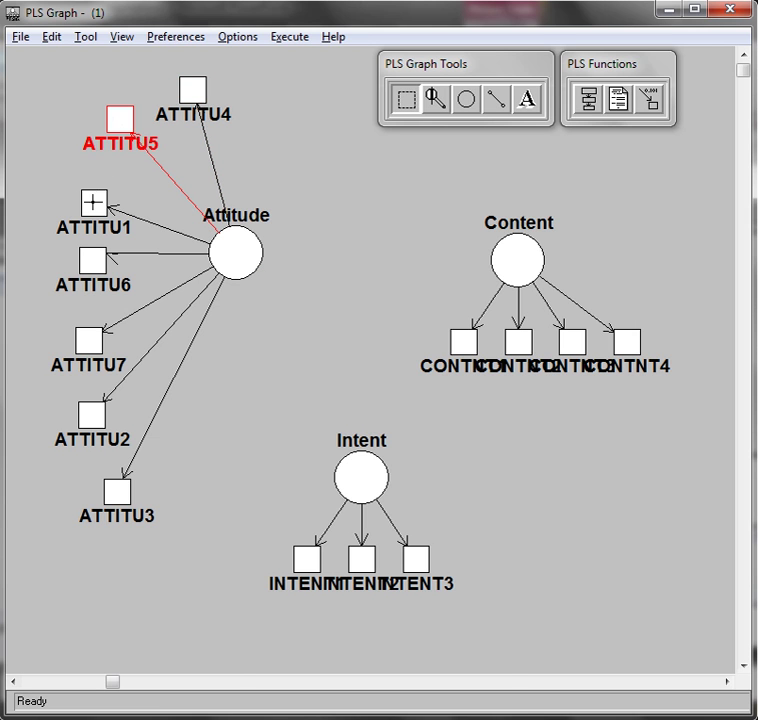
left_click_drag(95, 202, 59, 178)
left_click_drag(92, 260, 58, 257)
left_click_drag(89, 341, 63, 340)
left_click_drag(91, 412, 76, 413)
Fan INTENT1, INTENT2 and INTENT3 left, below and right of Intent.
left_click_drag(310, 562, 232, 545)
left_click_drag(363, 563, 333, 578)
left_click_drag(406, 556, 470, 554)
Spread CONTNT1–CONTNT4 around the Content construct so their labels are readable.
left_click_drag(465, 344, 377, 310)
left_click_drag(512, 343, 486, 390)
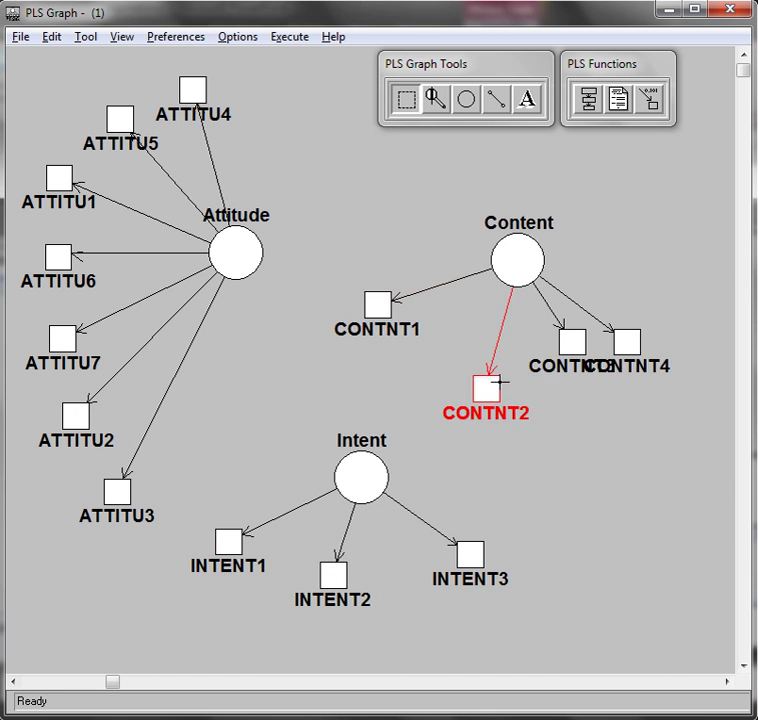
left_click_drag(572, 343, 597, 376)
left_click_drag(626, 342, 668, 272)
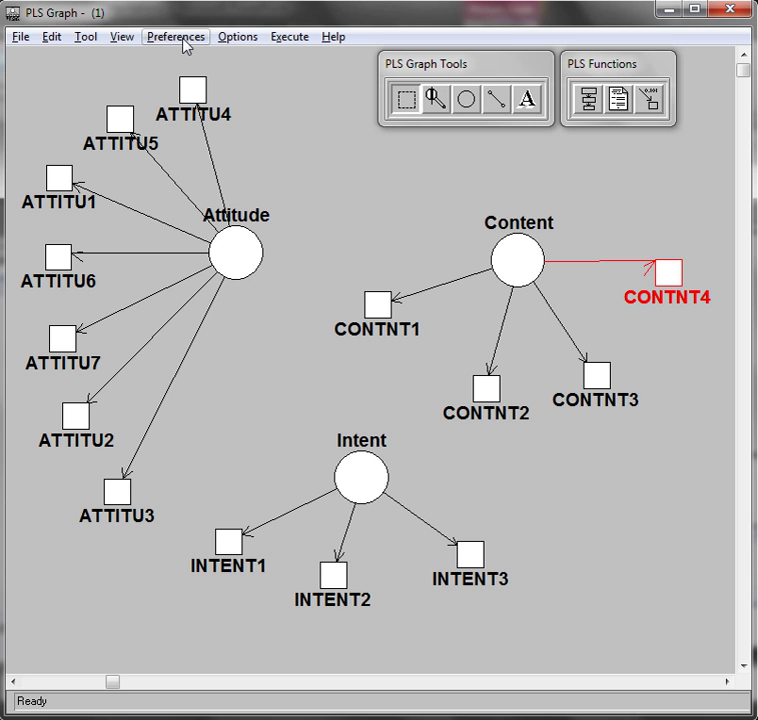
Set the run's inner weighting scheme to Factor and confirm the run options.
left_click(240, 42)
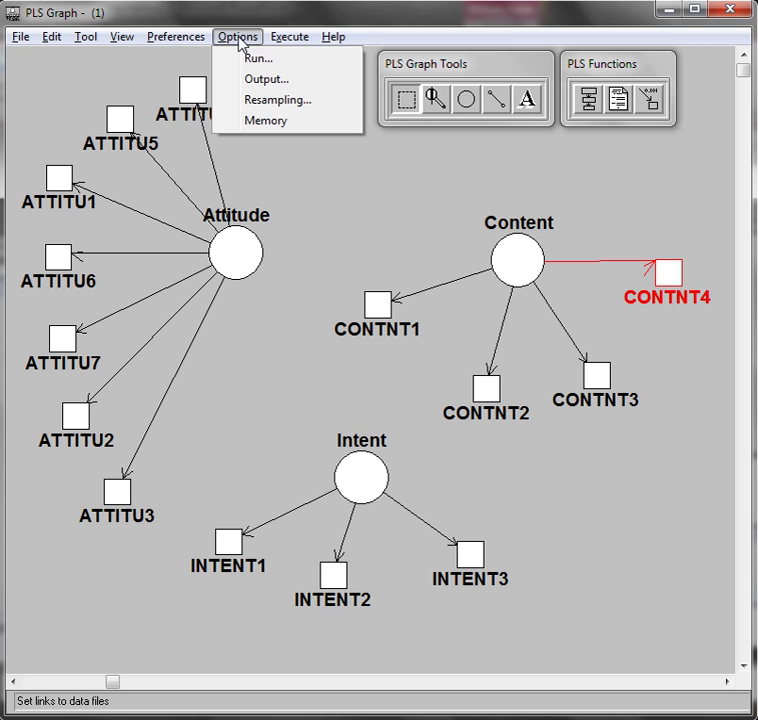
left_click(301, 60)
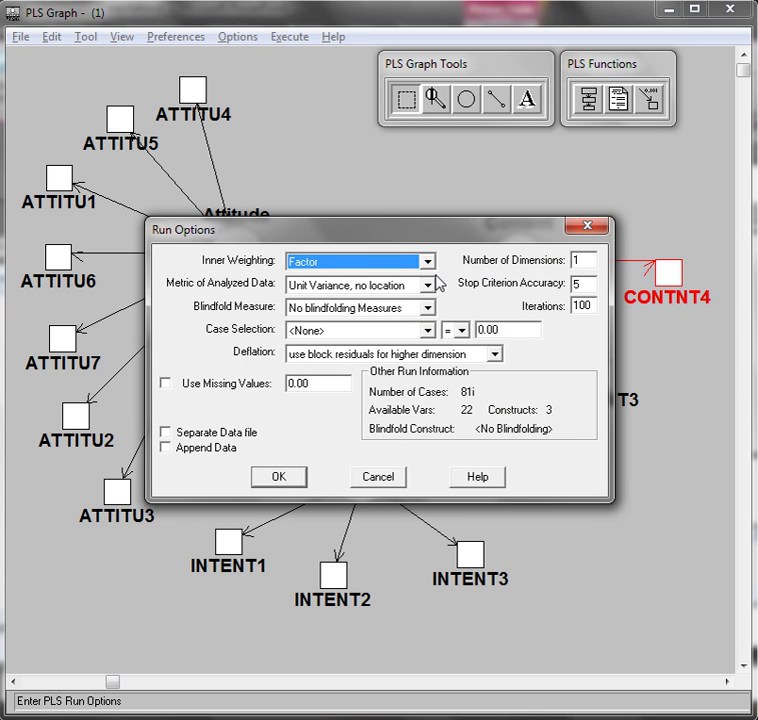
left_click(427, 266)
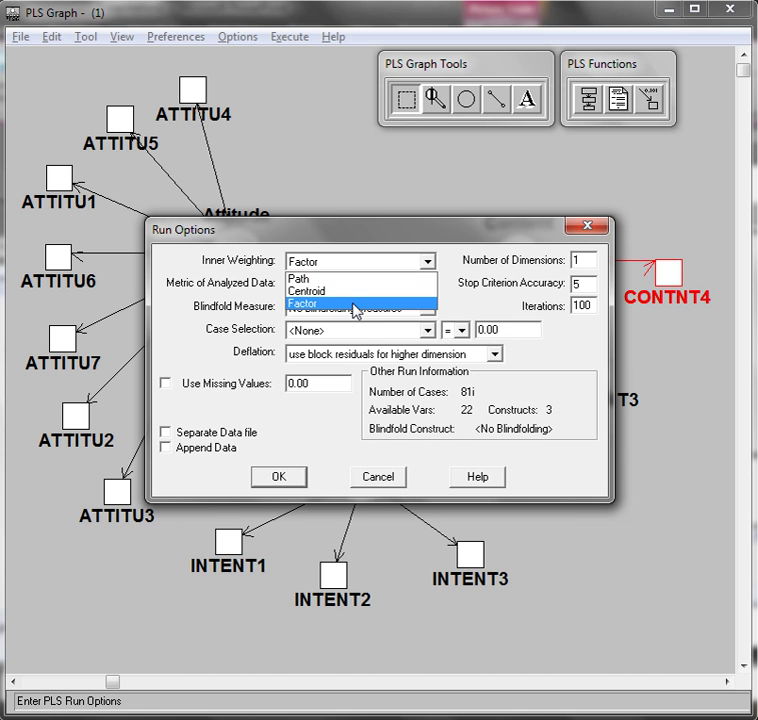
left_click(354, 305)
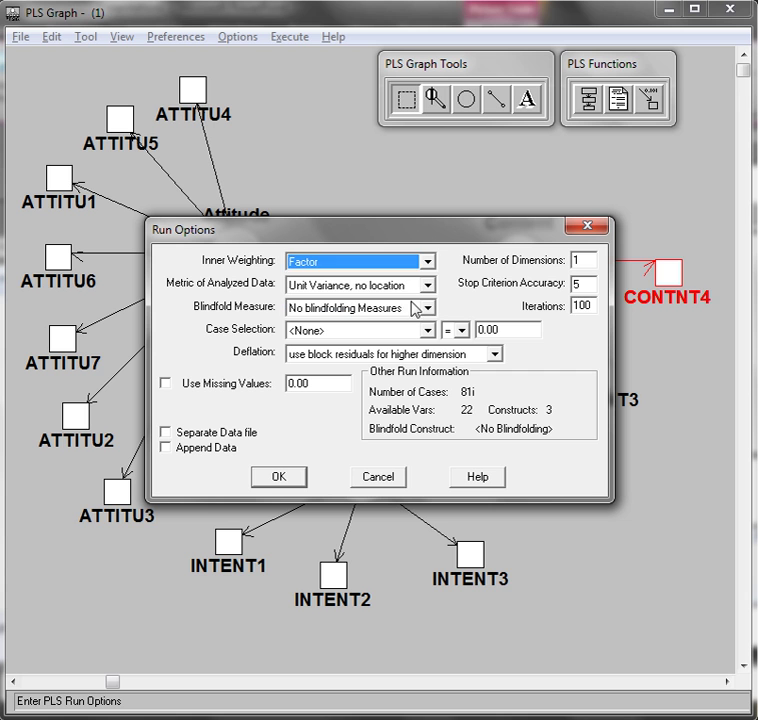
left_click(292, 478)
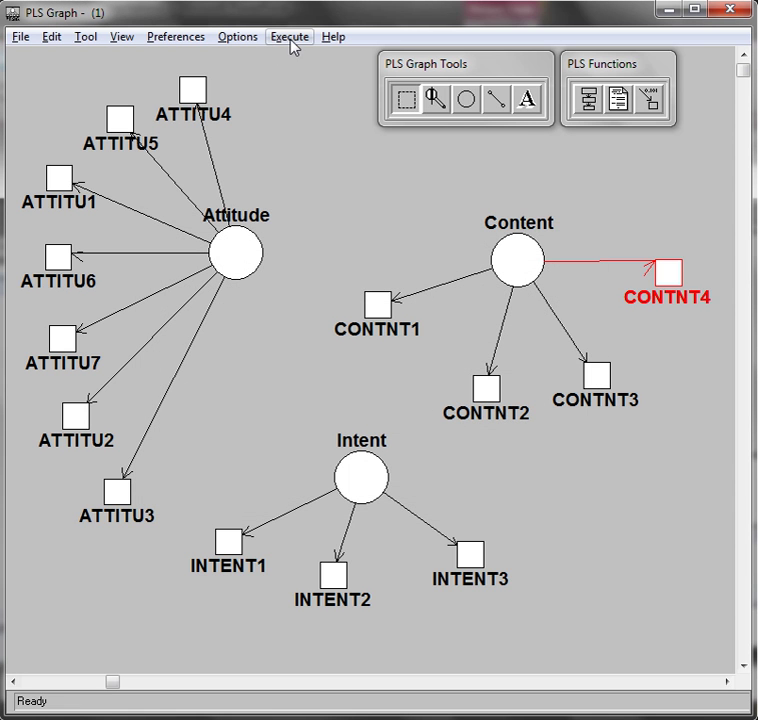
left_click(246, 41)
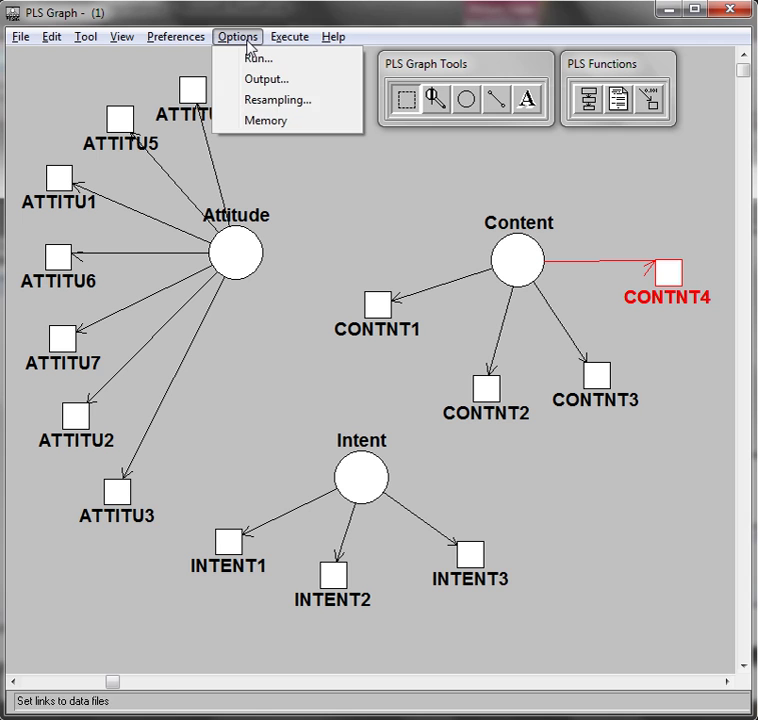
left_click(276, 128)
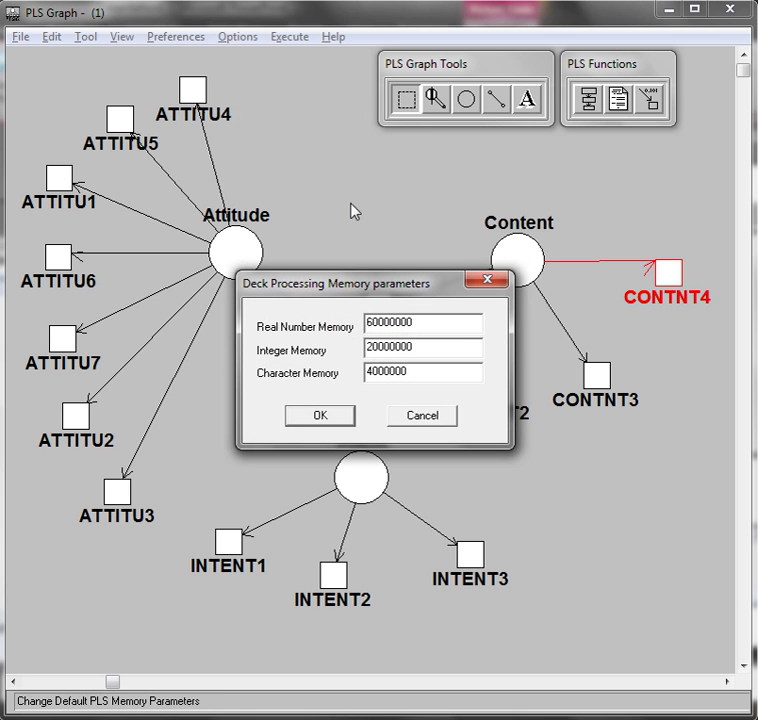
left_click(409, 323)
left_click(417, 325)
double_click(406, 323)
left_click(410, 323)
left_click(337, 418)
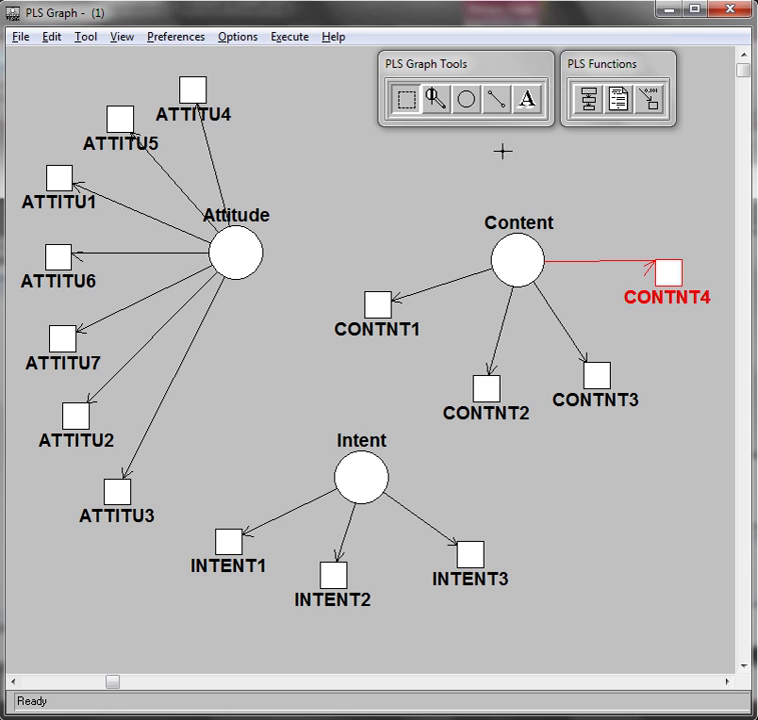
Save the model as 'Factor Analysis Demo' in the plsgraph folder.
left_click(22, 38)
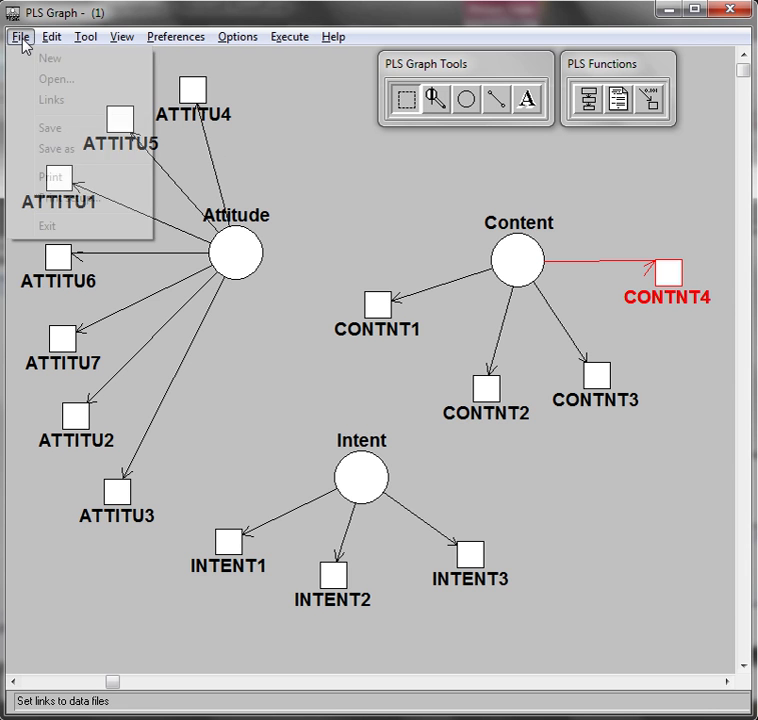
left_click(85, 156)
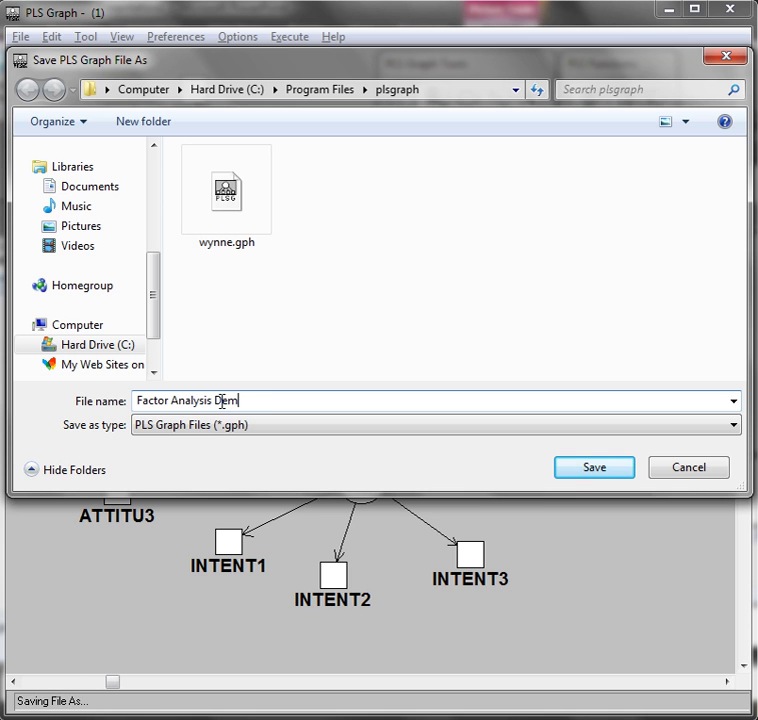
key("Return")
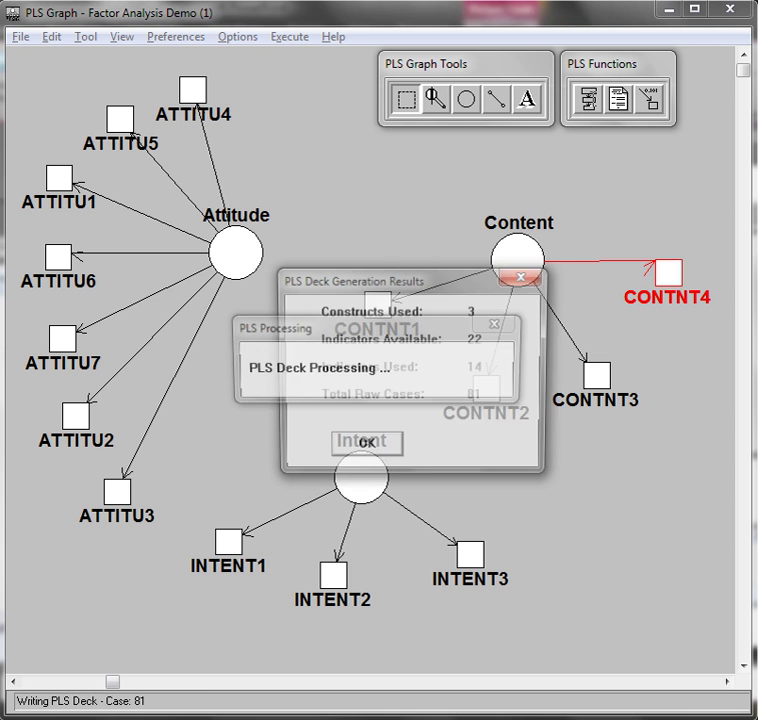
Dismiss the deck generation results and move ATTITU4 up above Attitude.
left_click(392, 447)
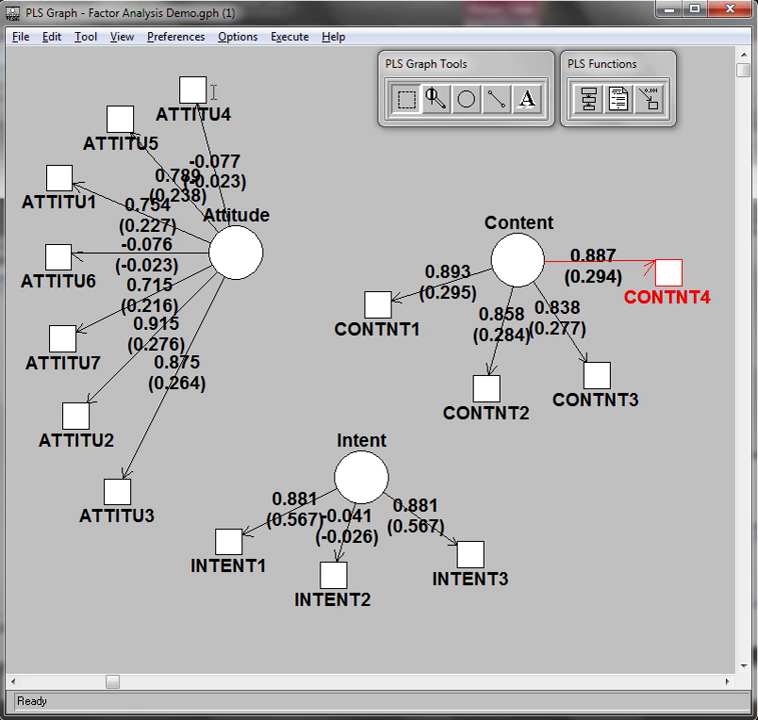
left_click_drag(203, 90, 259, 84)
Reposition ATTITU1–ATTITU7, INTENT2 and INTENT3 so their loading labels stop overlapping.
left_click_drag(121, 119, 122, 87)
left_click_drag(60, 177, 55, 170)
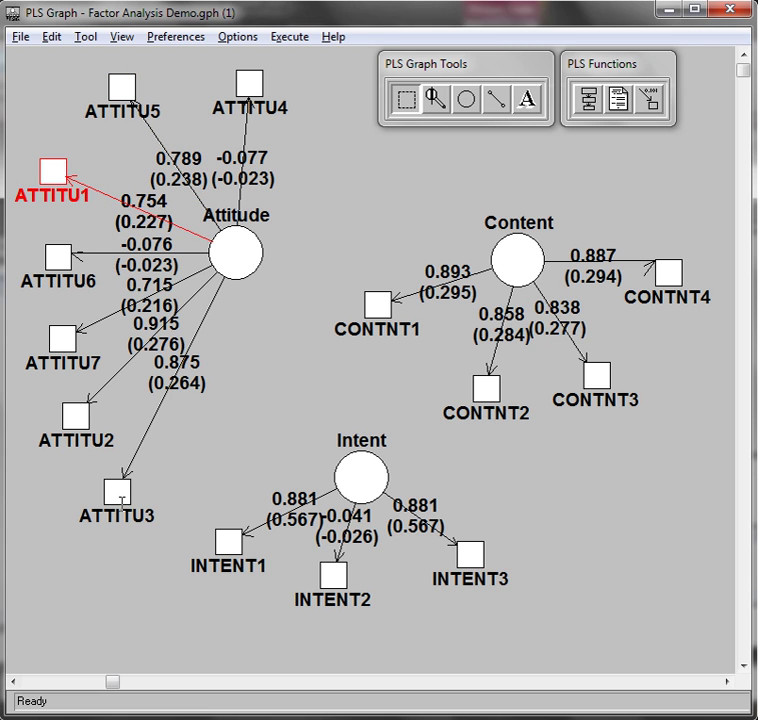
left_click_drag(121, 497, 187, 474)
left_click_drag(75, 420, 76, 430)
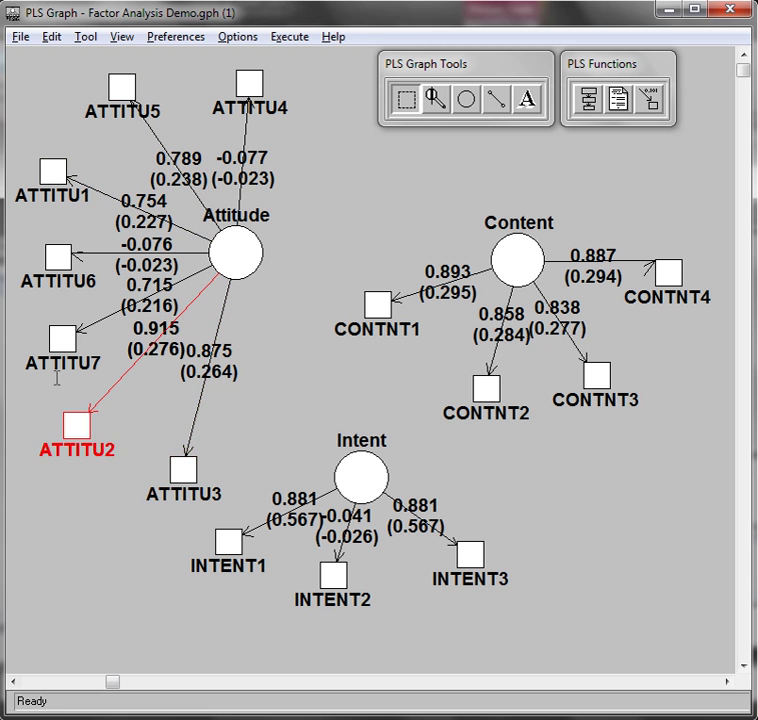
left_click_drag(63, 342, 45, 355)
left_click_drag(63, 259, 56, 260)
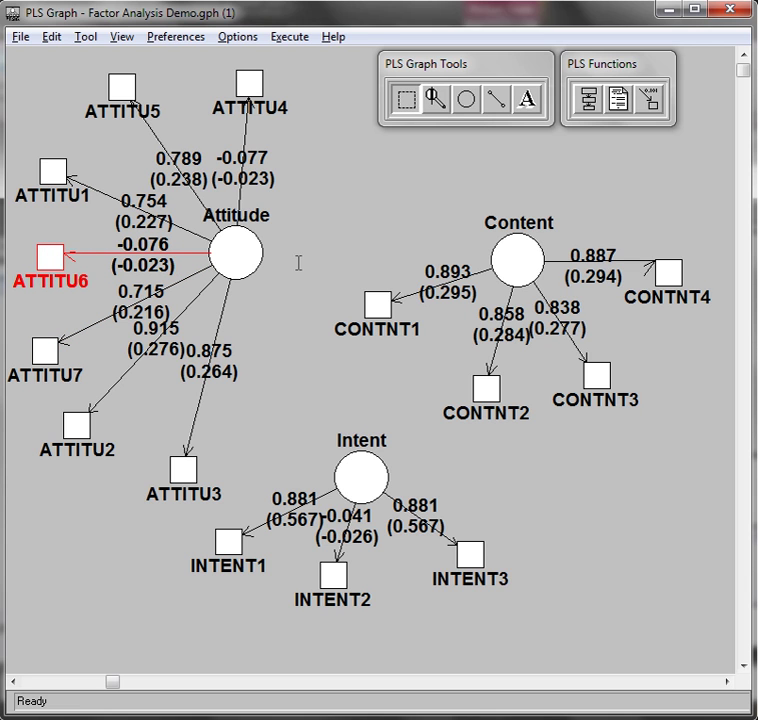
left_click_drag(472, 555, 515, 553)
left_click_drag(343, 575, 358, 584)
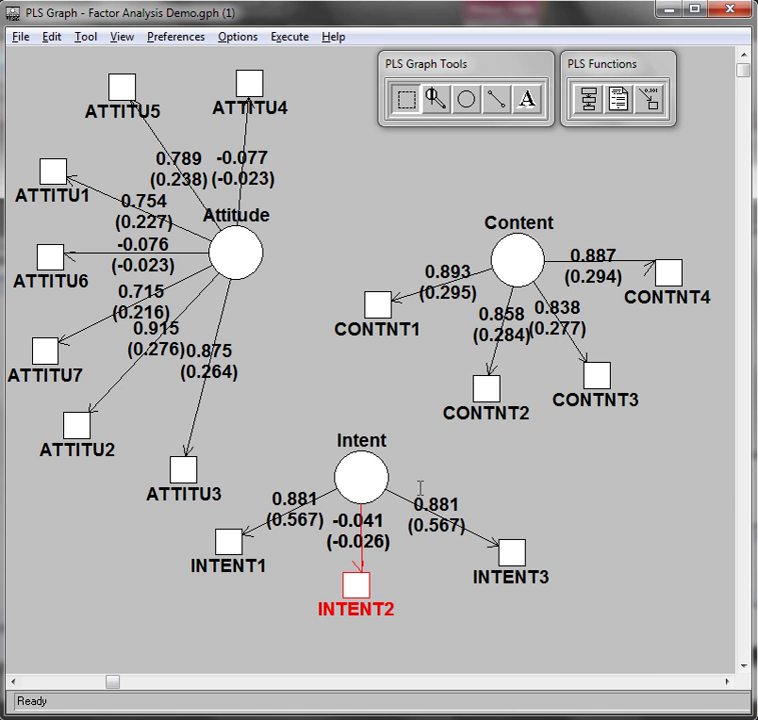
Reverse Content's indicator links to make it formative and re-run, giving each weight 0.288.
left_click(523, 266)
right_click(523, 266)
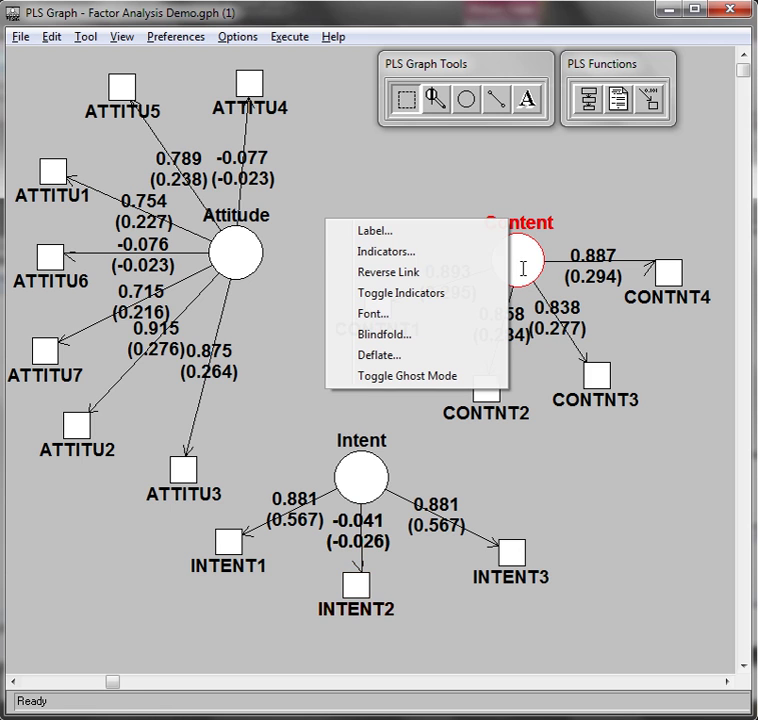
left_click(441, 274)
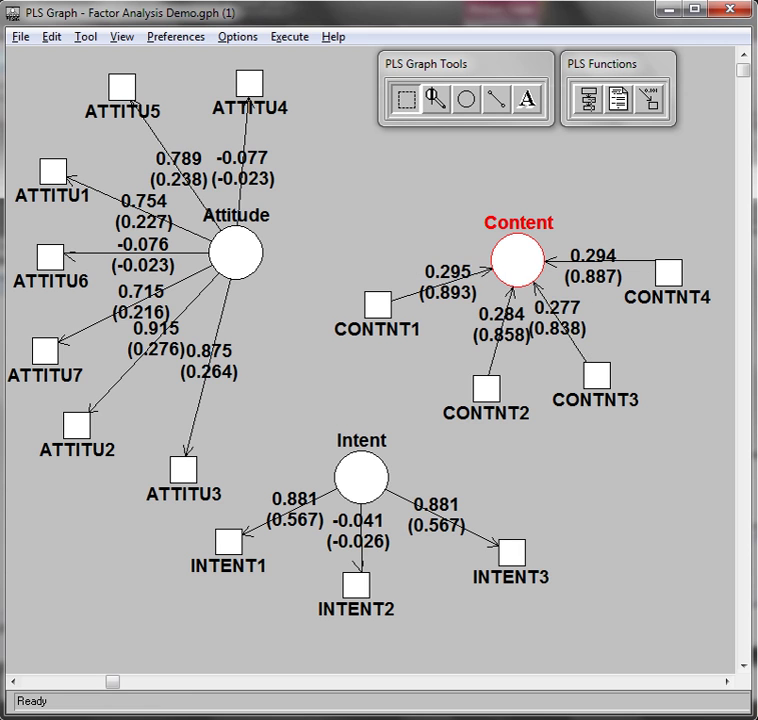
left_click(589, 98)
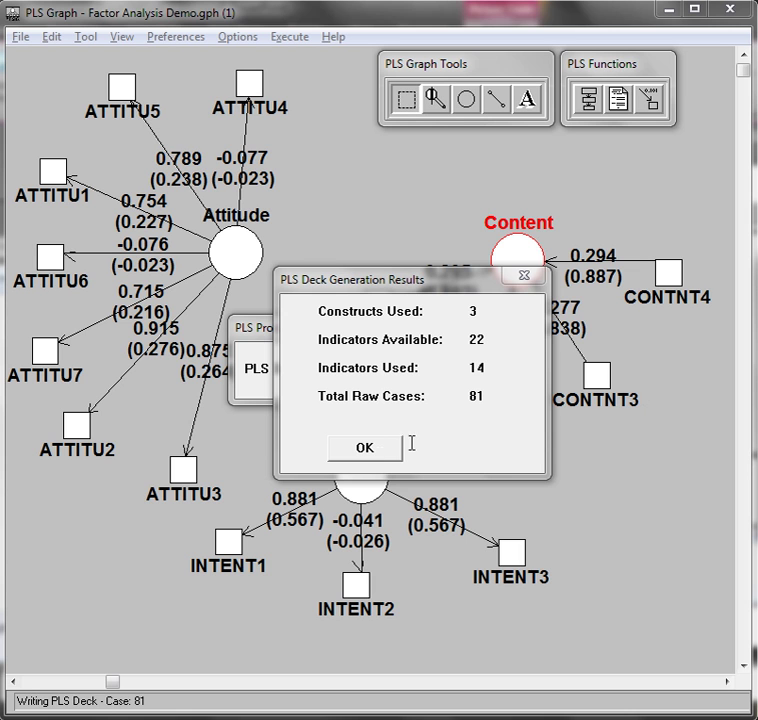
left_click(375, 450)
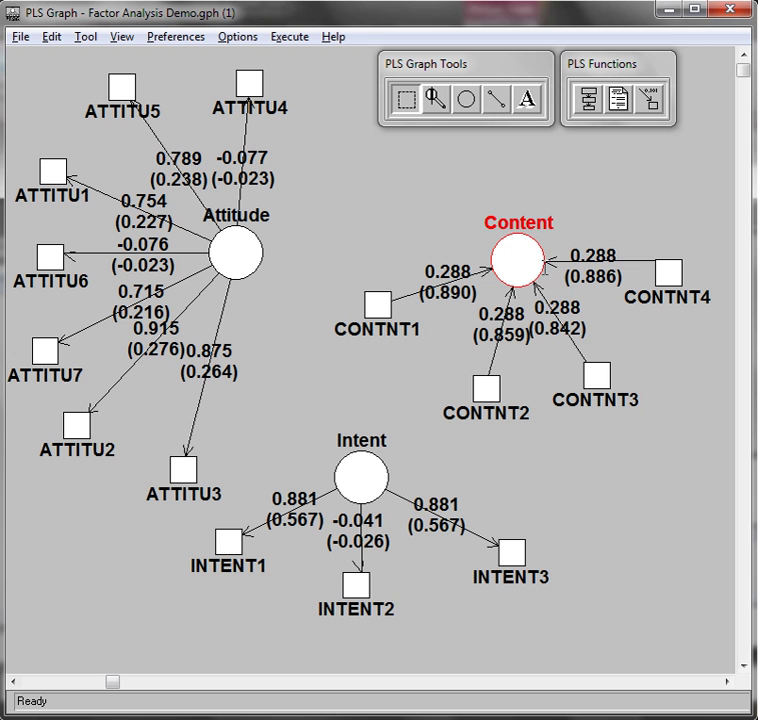
Spread CONTNT1–CONTNT4 slightly apart so their 0.288 weight labels read clearly, then select the Content group.
left_click_drag(488, 390, 476, 397)
left_click_drag(589, 369, 600, 378)
left_click_drag(668, 276, 677, 272)
left_click_drag(386, 303, 376, 305)
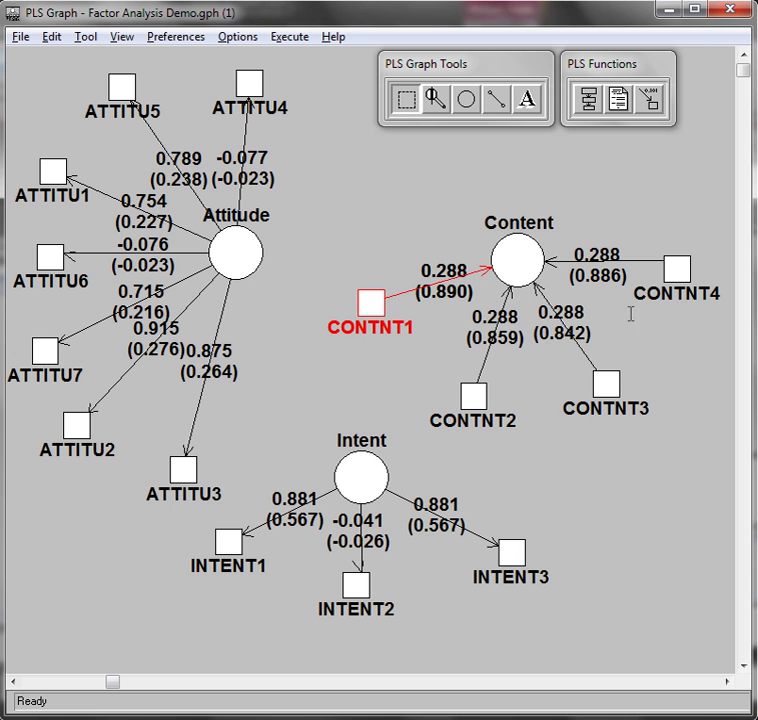
left_click_drag(336, 213, 729, 440)
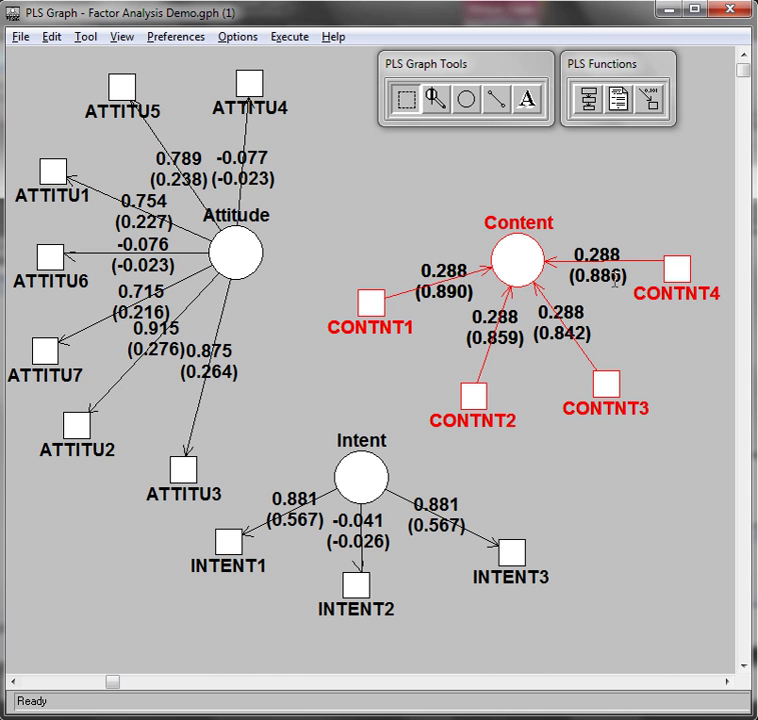
Select the Attitude and Intent constructs and box-select the loading labels near INTENT1 and CONTNT1.
left_click(432, 215)
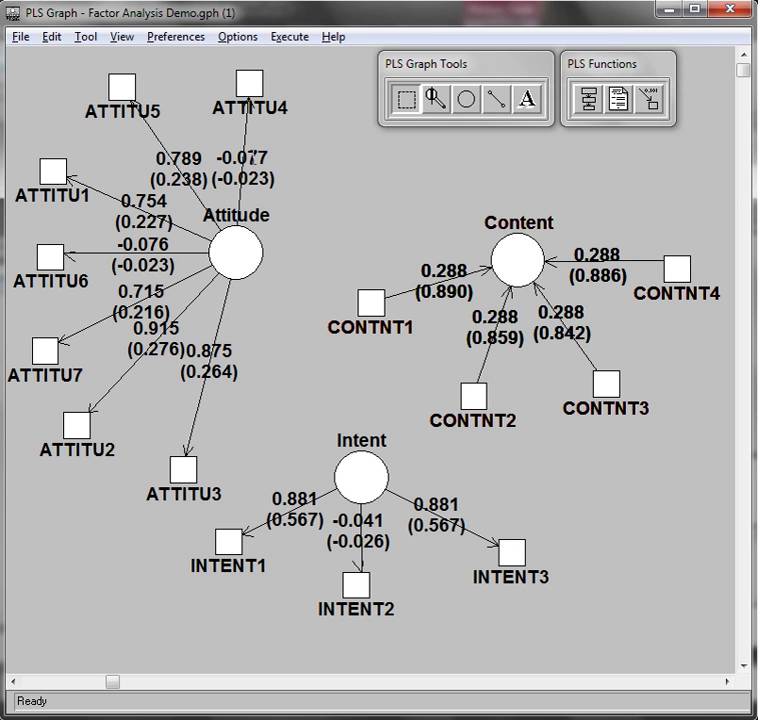
left_click(244, 257)
left_click(366, 458)
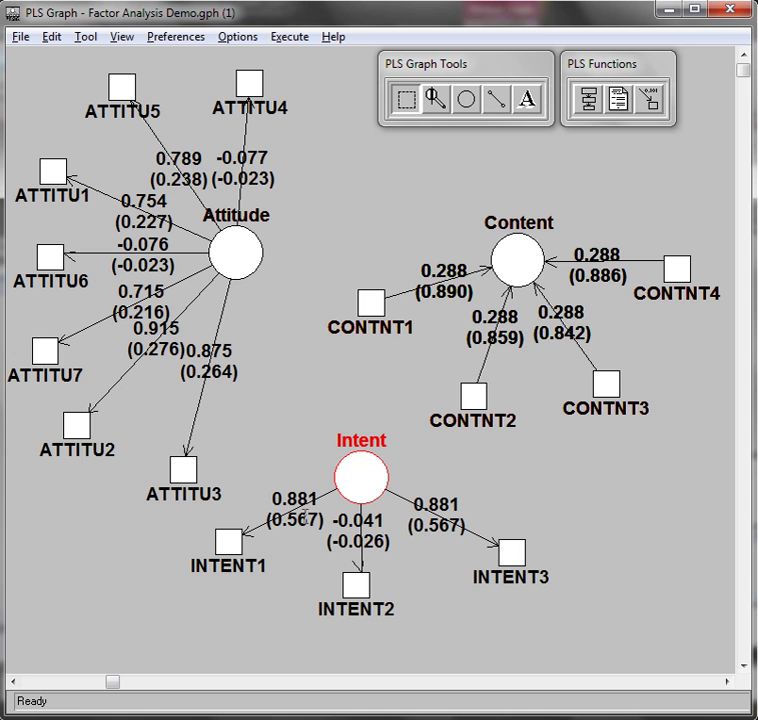
left_click_drag(259, 476, 328, 510)
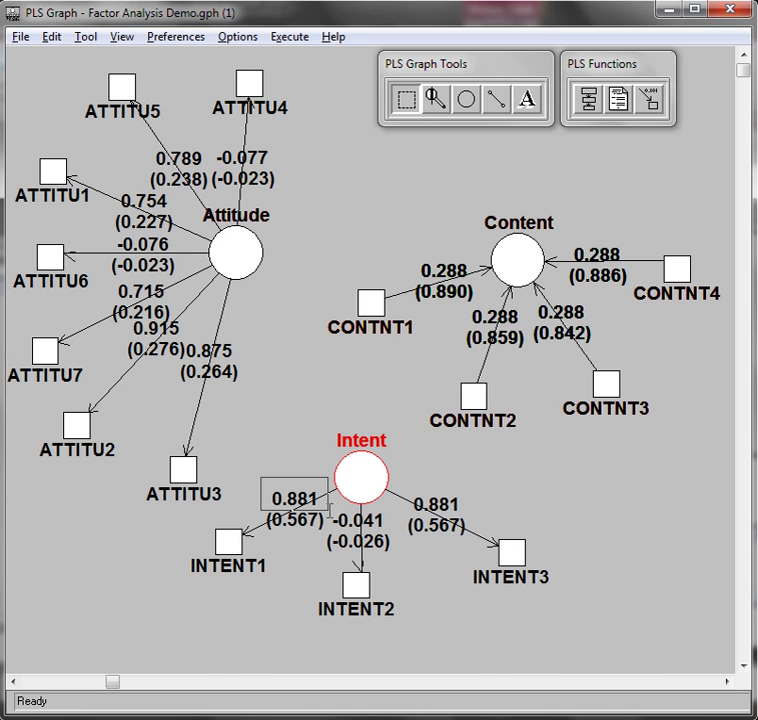
left_click_drag(330, 509, 331, 510)
left_click_drag(411, 276, 481, 302)
Select Intent's indicators and move INTENT2 slightly lower beneath Intent.
left_click(369, 486)
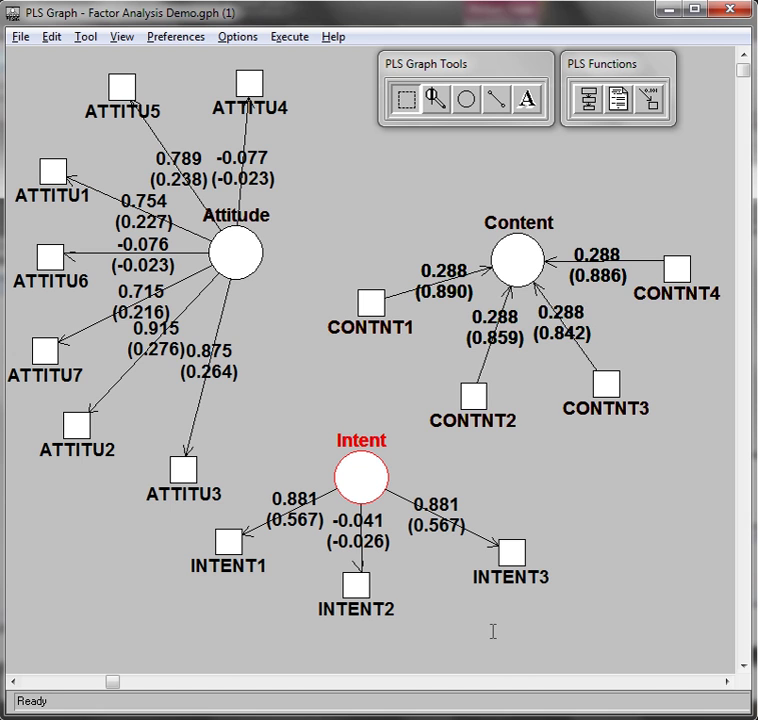
left_click(234, 541)
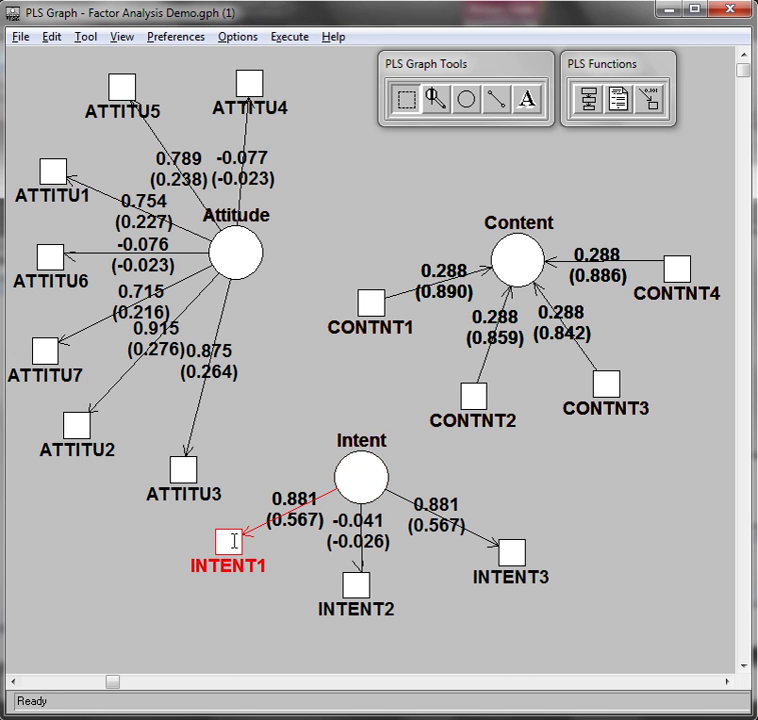
left_click(515, 553)
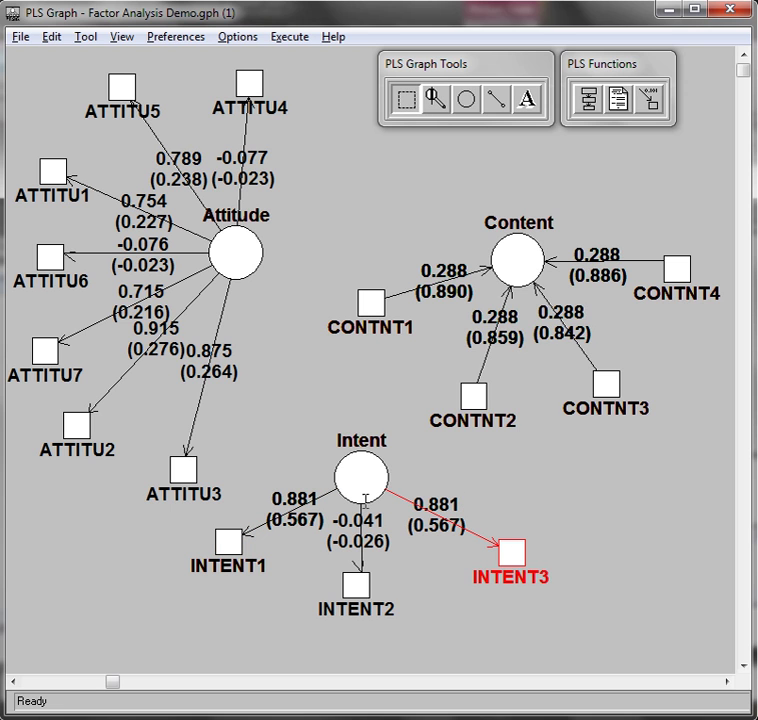
left_click(364, 587)
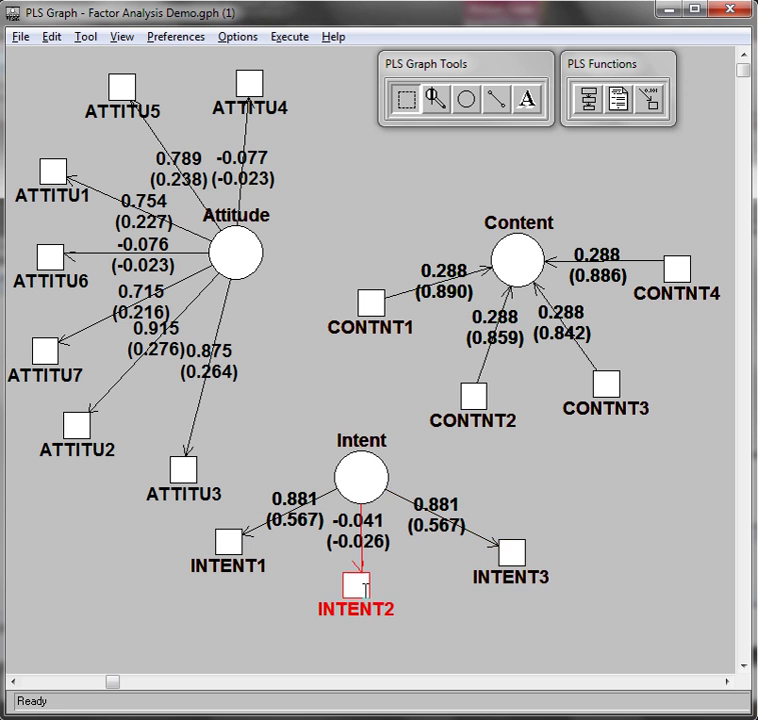
left_click_drag(364, 587, 370, 593)
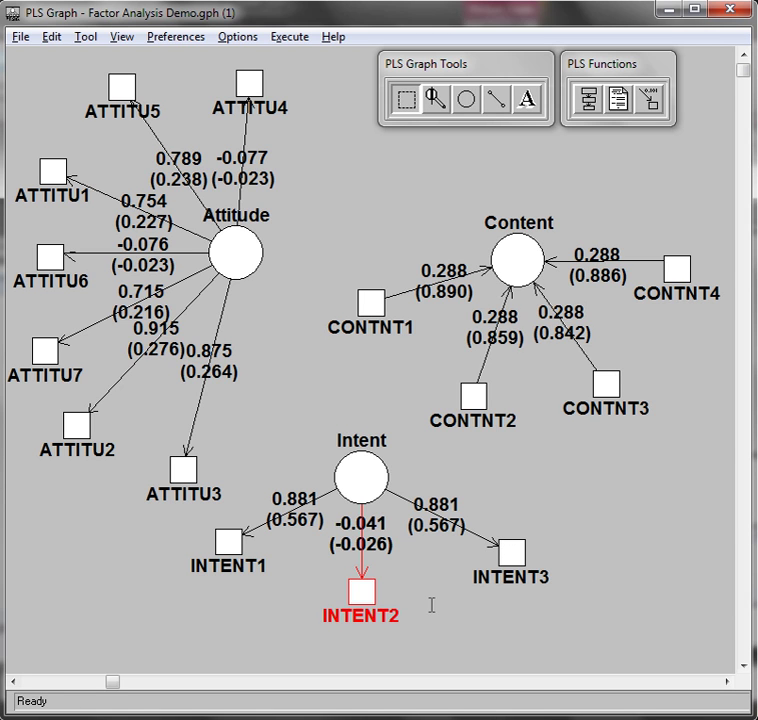
Delete INTENT2 and re-run the model, leaving INTENT1 and INTENT3 at 0.881 (0.568).
key("Delete")
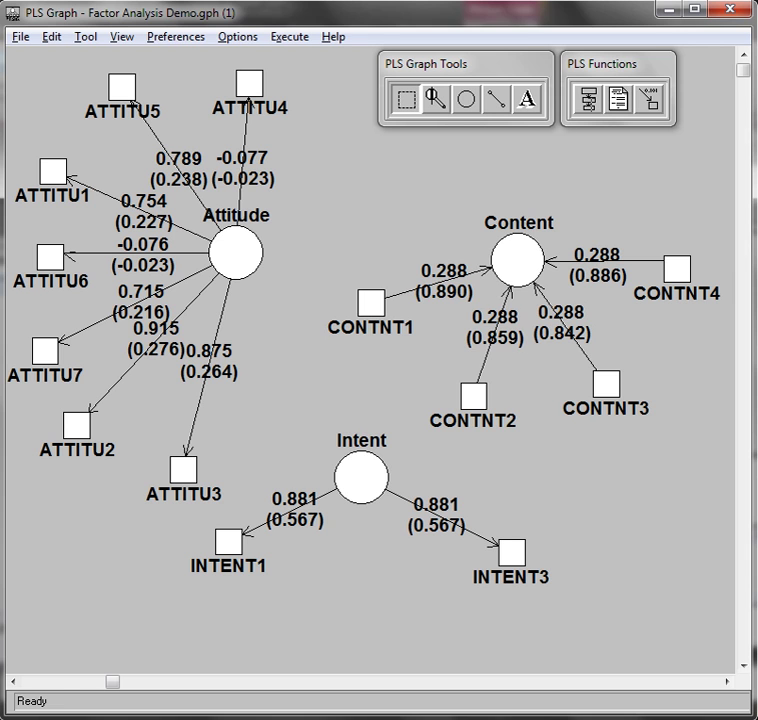
left_click(589, 100)
left_click(363, 446)
Reposition INTENT1 and INTENT3 level beneath Intent and raise Intent slightly.
left_click_drag(232, 548, 287, 573)
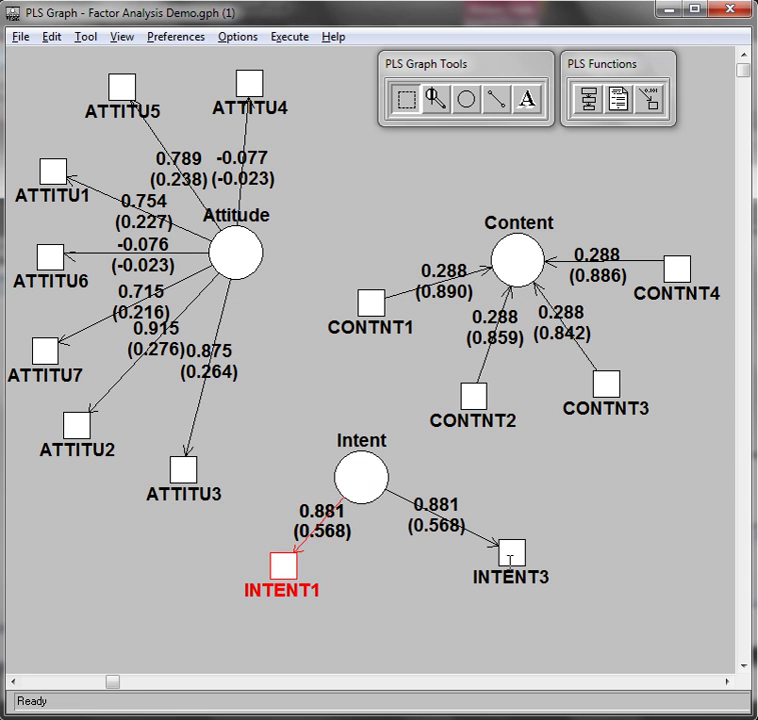
left_click_drag(509, 554, 452, 577)
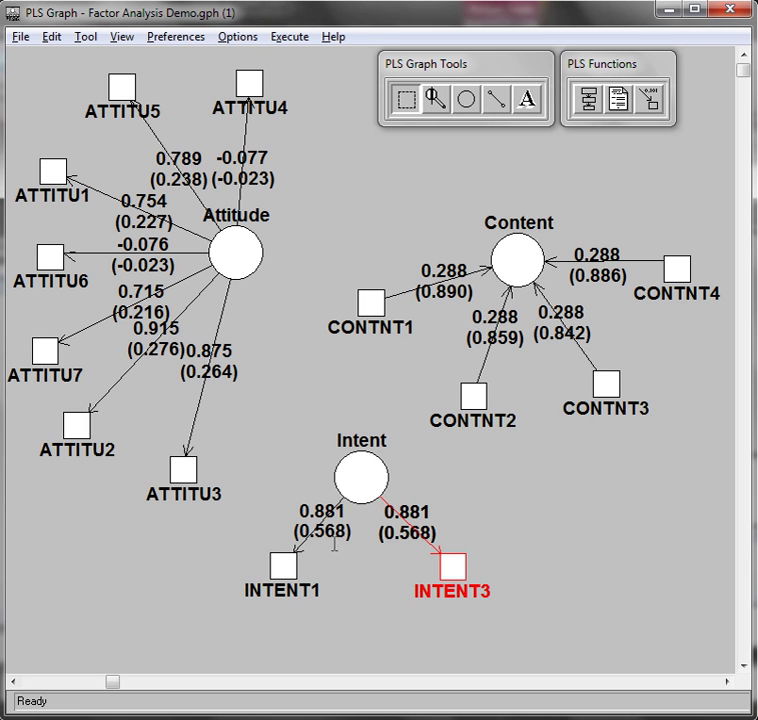
left_click_drag(357, 477, 364, 459)
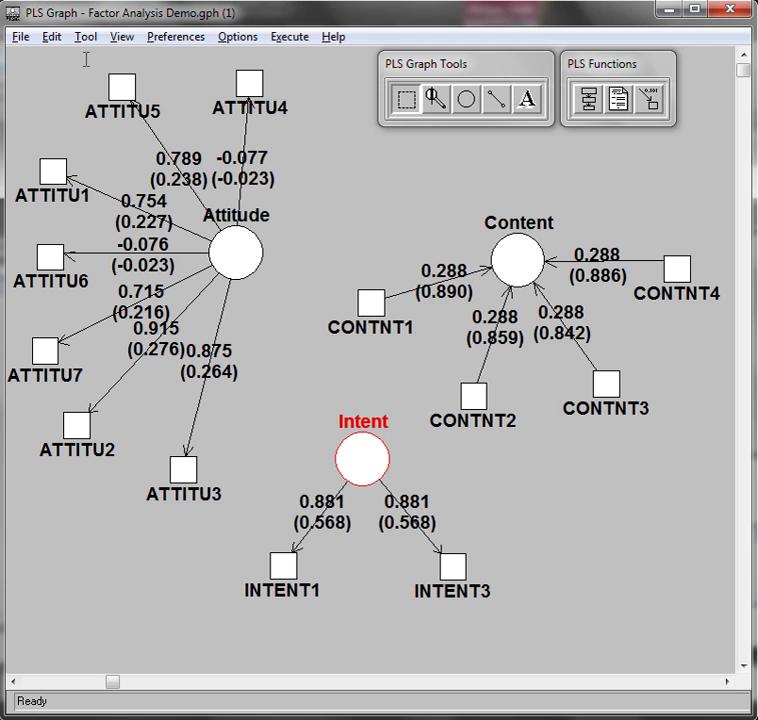
Shift ATTITU4 slightly right and inspect the ATTITU5, ATTITU1, ATTITU6 and ATTITU7 indicators.
left_click_drag(249, 83, 275, 86)
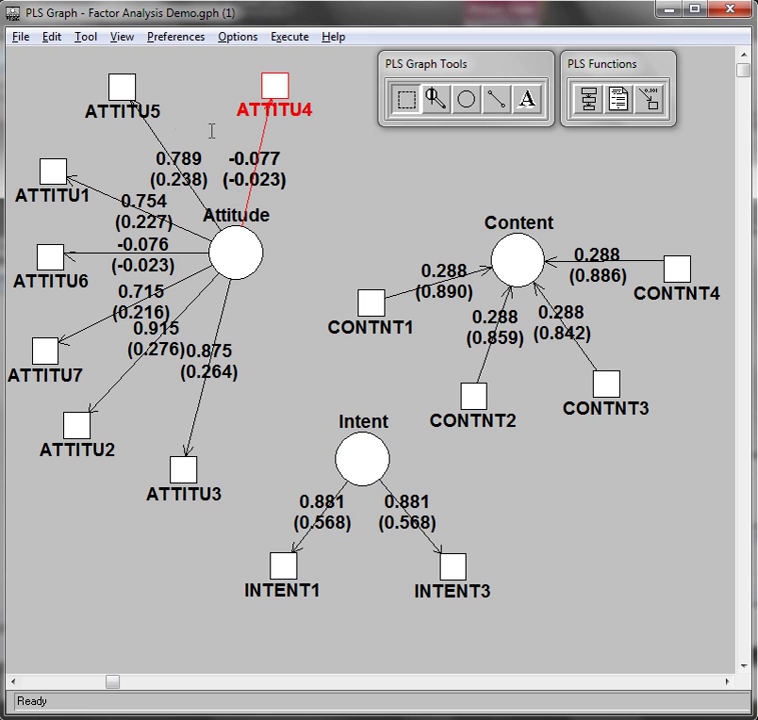
left_click(153, 108)
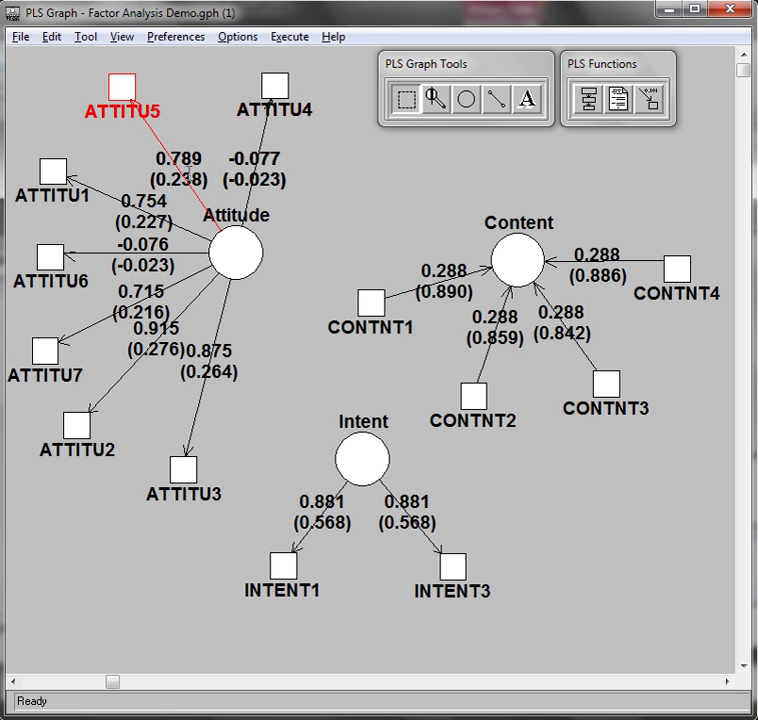
left_click(55, 173)
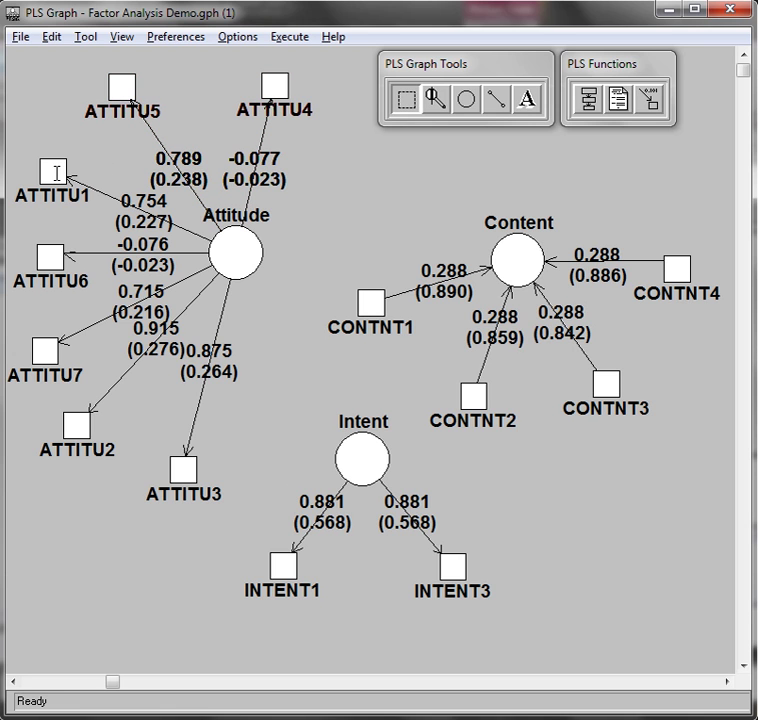
left_click(52, 262)
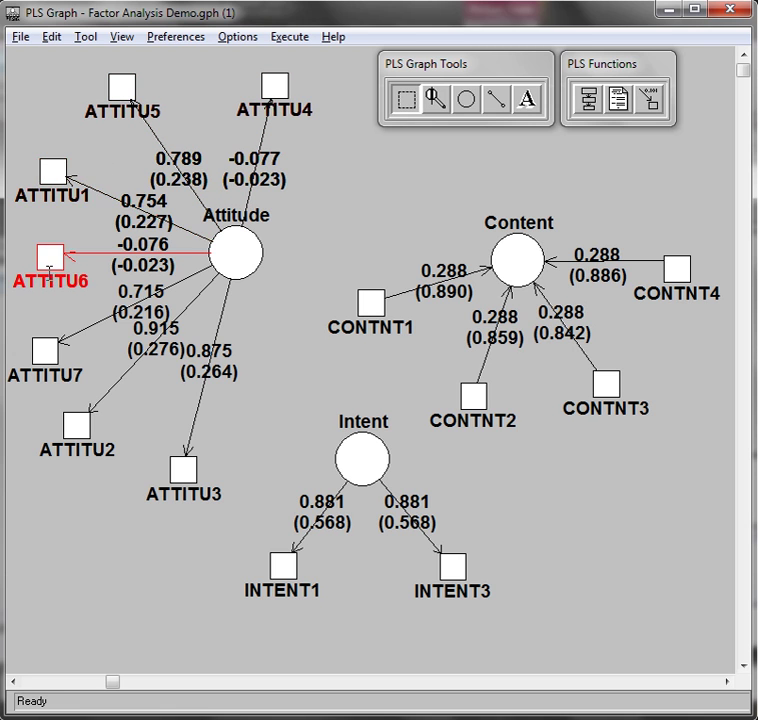
left_click(52, 352)
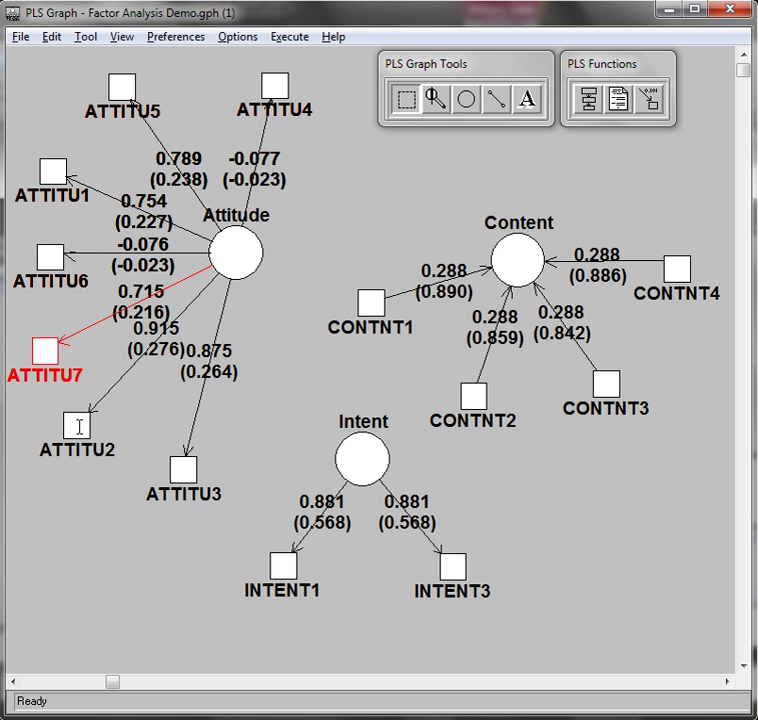
Lower ATTITU2 and ATTITU3 so their 0.915 and 0.875 labels separate, then select the weak ATTITU6.
left_click_drag(79, 428, 63, 450)
mouse_move(192, 476)
left_mouse_down()
mouse_move(200, 472)
mouse_move(215, 486)
mouse_move(179, 487)
left_mouse_up()
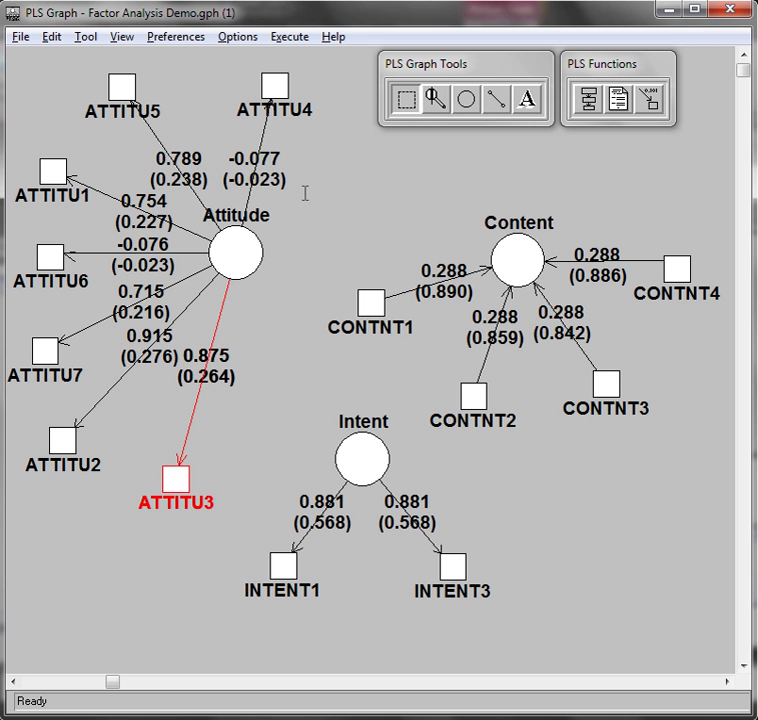
left_click(273, 88)
left_click(55, 260)
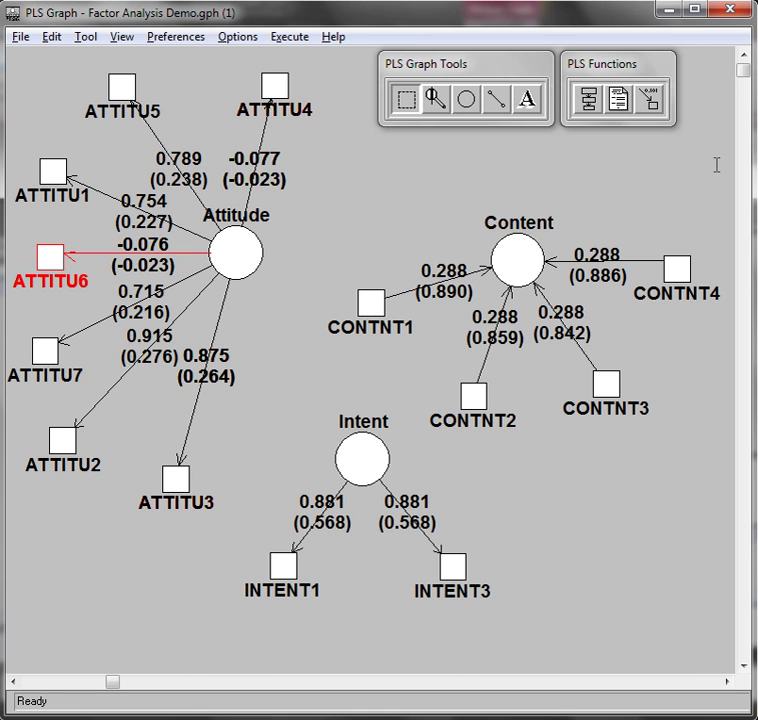
Delete ATTITU6, re-run the model, and move ATTITU7 up into the freed space.
key("Delete")
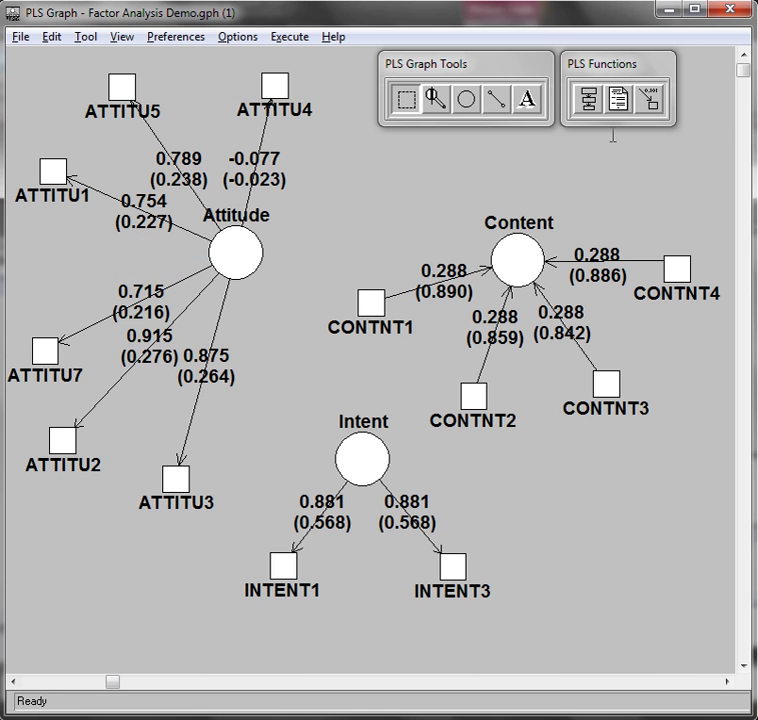
left_click(592, 99)
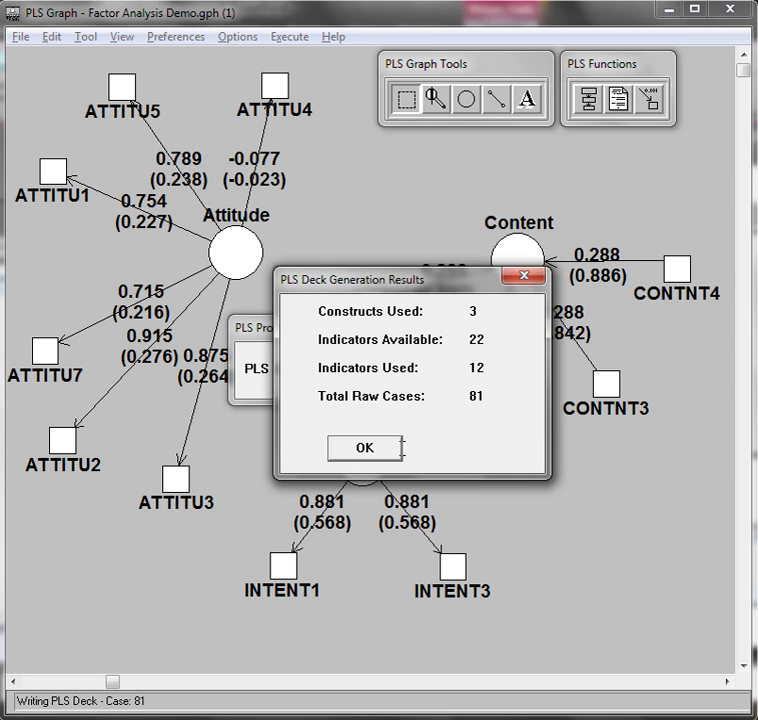
left_click(380, 449)
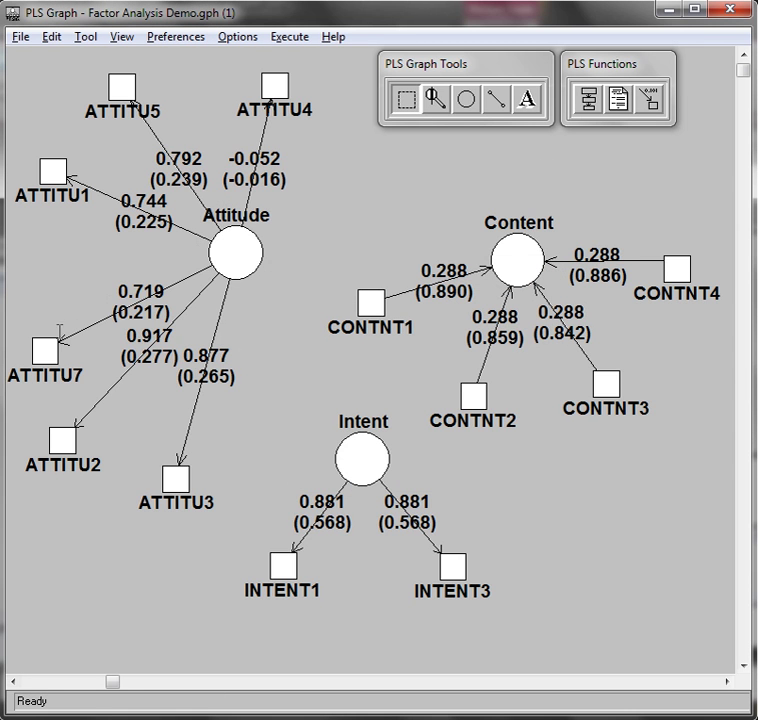
left_click_drag(55, 337, 58, 305)
Delete the weak ATTITU4 indicator and re-run the estimation.
left_click(275, 88)
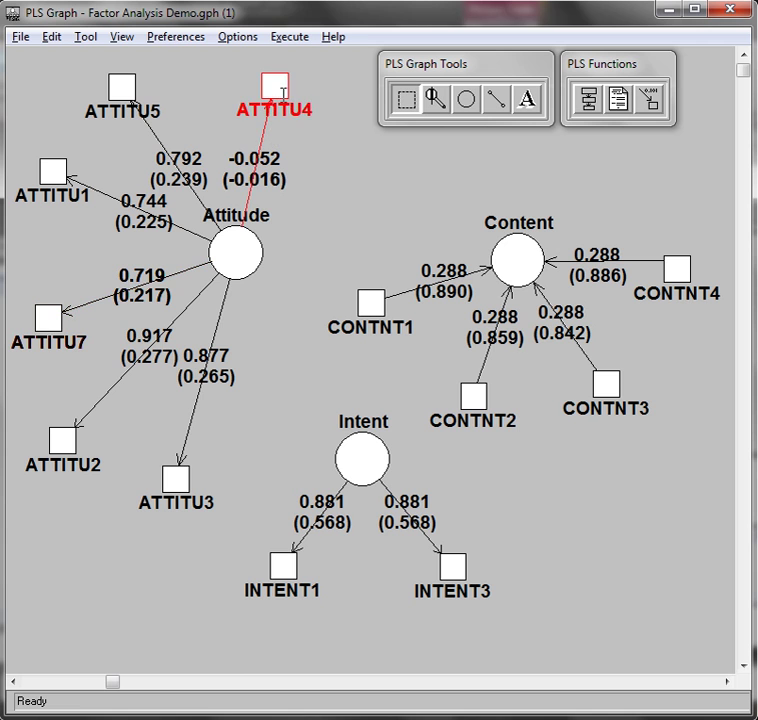
key("Delete")
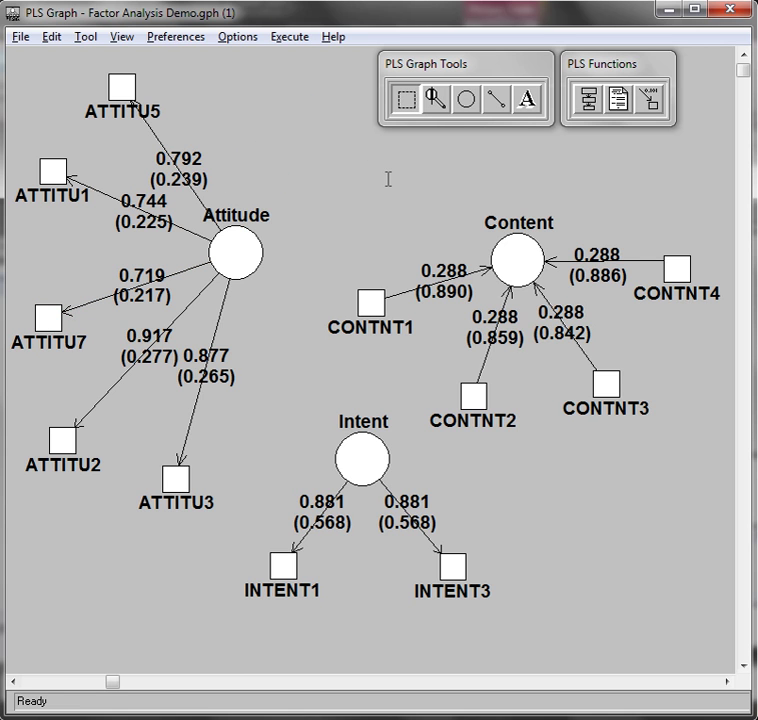
left_click(589, 98)
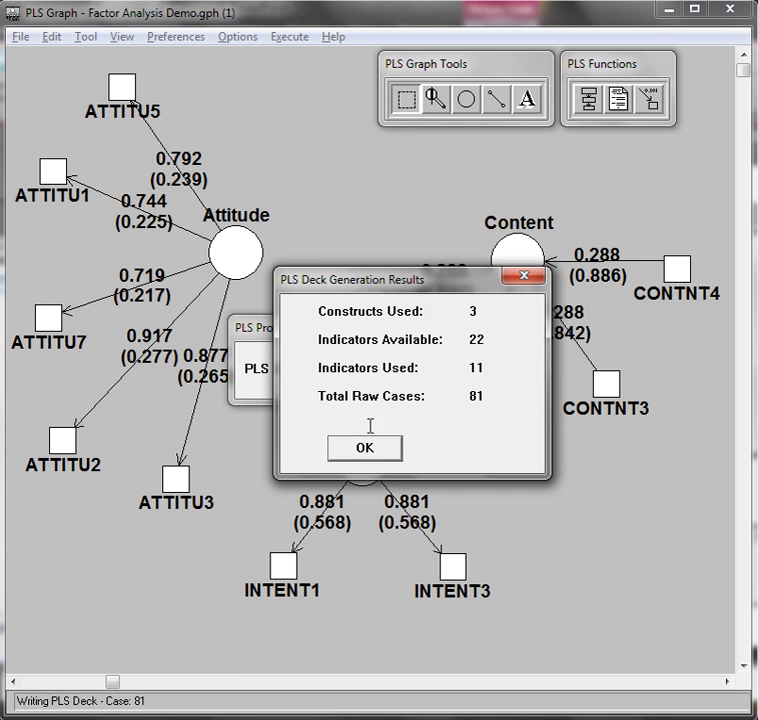
left_click(368, 447)
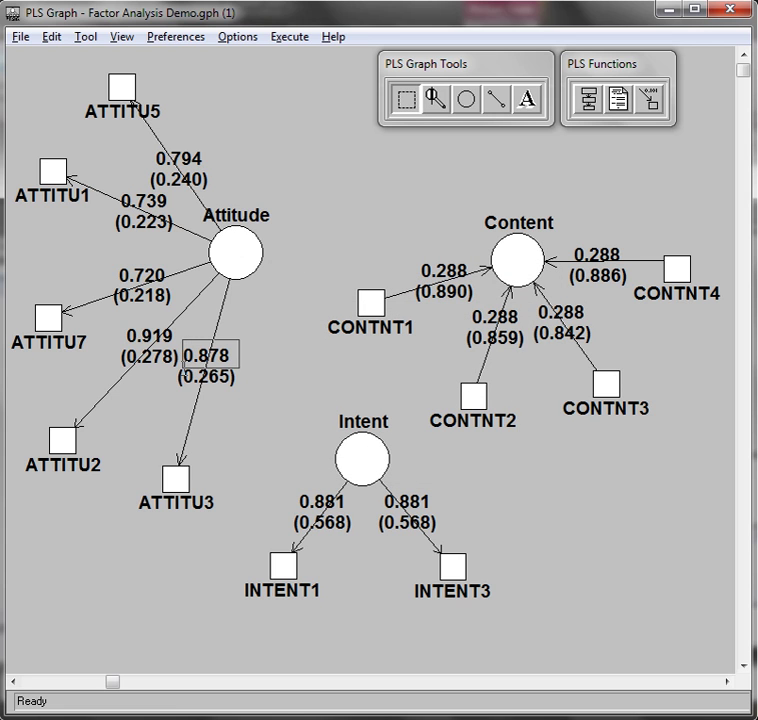
Rearrange ATTITU1, ATTITU5, ATTITU3 and ATTITU2 around Attitude to fill the gaps.
left_click(155, 333)
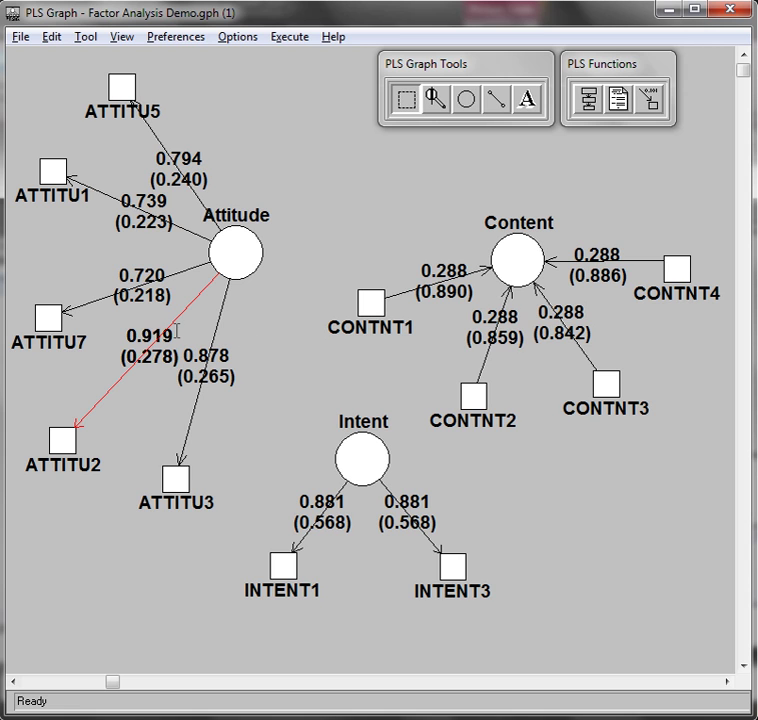
left_click_drag(57, 172, 54, 196)
mouse_move(120, 88)
left_mouse_down()
mouse_move(112, 85)
mouse_move(114, 91)
left_mouse_up()
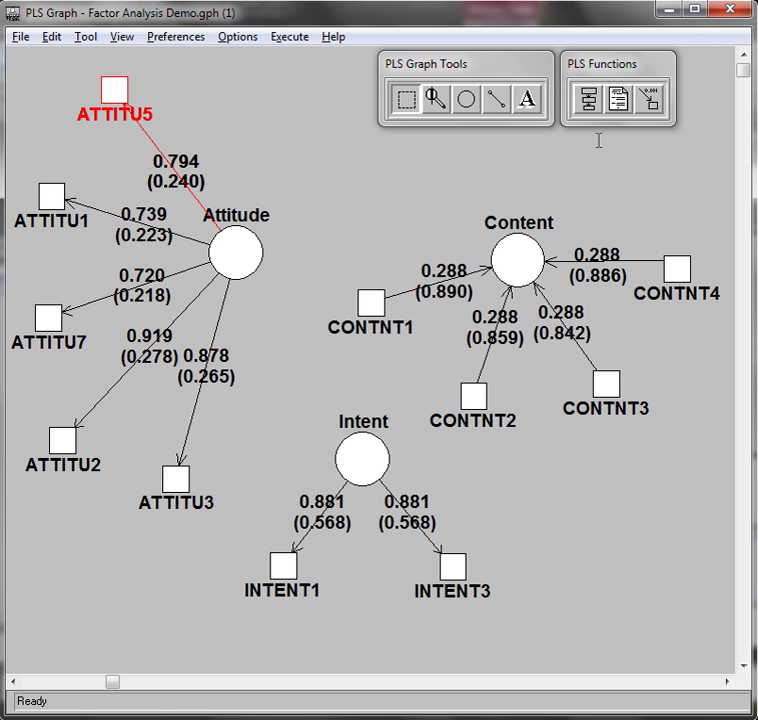
left_click_drag(186, 478, 190, 458)
left_click(63, 443)
left_click_drag(66, 440, 71, 434)
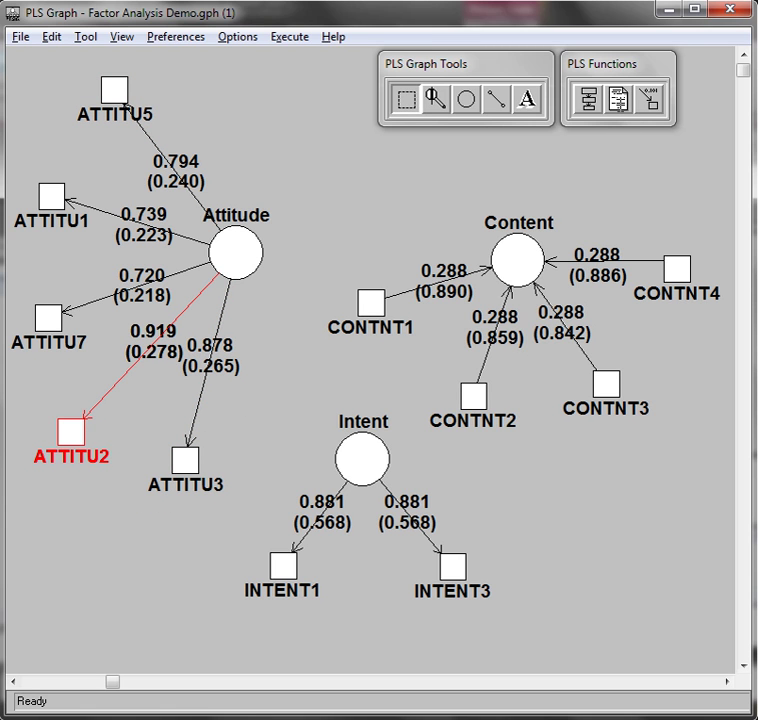
Open the NONAME01.LST output listing in Notepad and scroll to the Outer Model table.
left_click(625, 100)
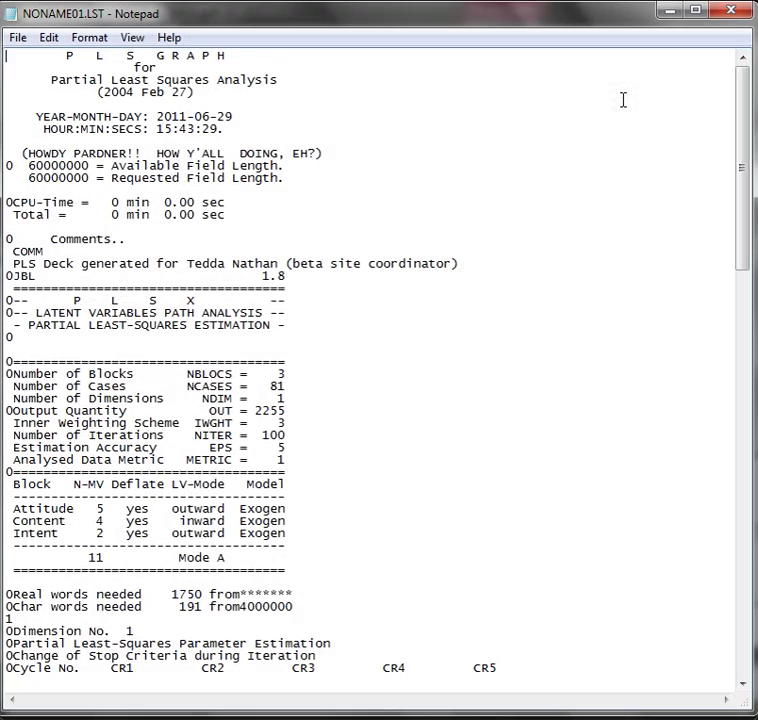
scroll(340, 334, "down", 2)
scroll(340, 334, "down", 8)
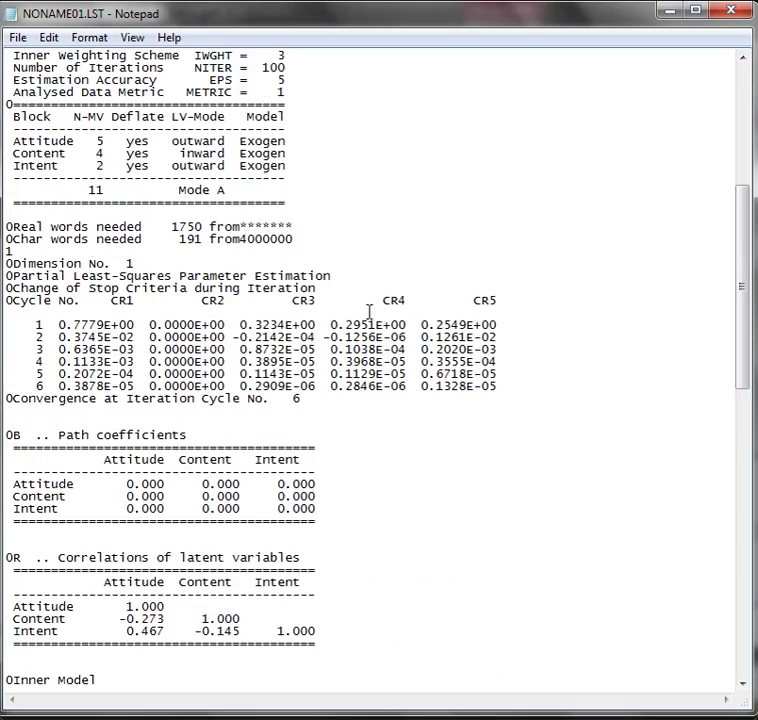
scroll(369, 315, "down", 10)
scroll(222, 345, "down", 7)
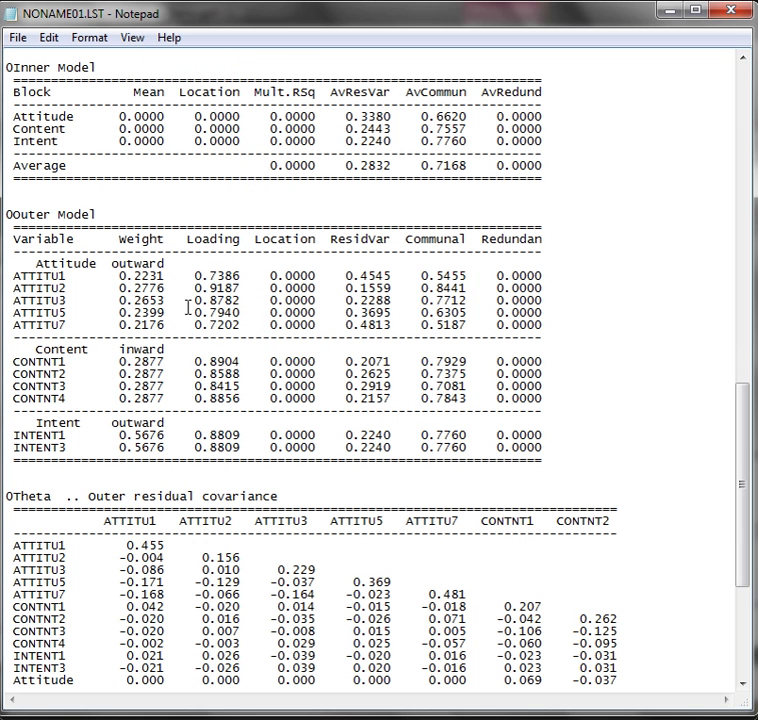
Highlight the Attitude, Content and Intent block labels and Attitude communalities, then close Notepad.
left_click_drag(41, 263, 67, 262)
double_click(66, 358)
double_click(68, 347)
double_click(71, 423)
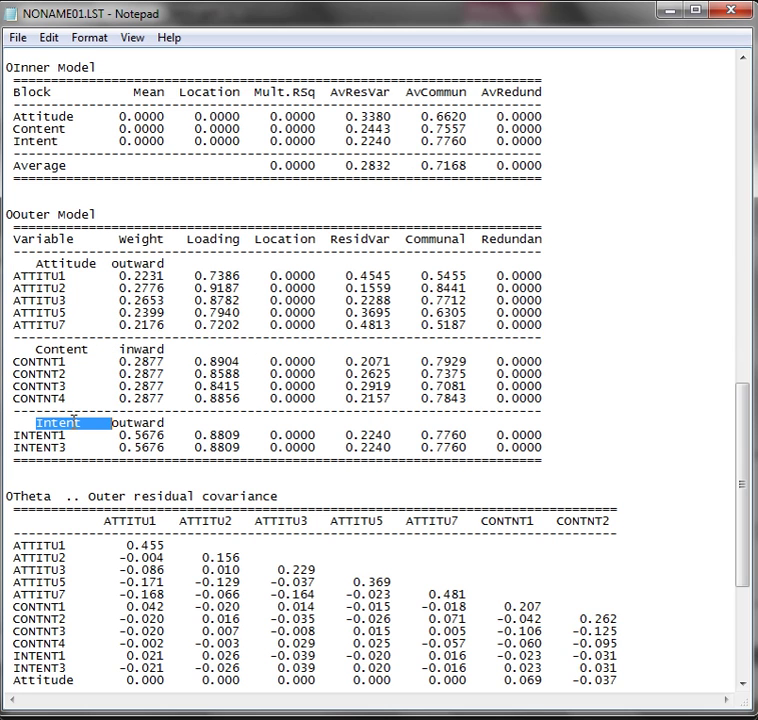
left_click(460, 315)
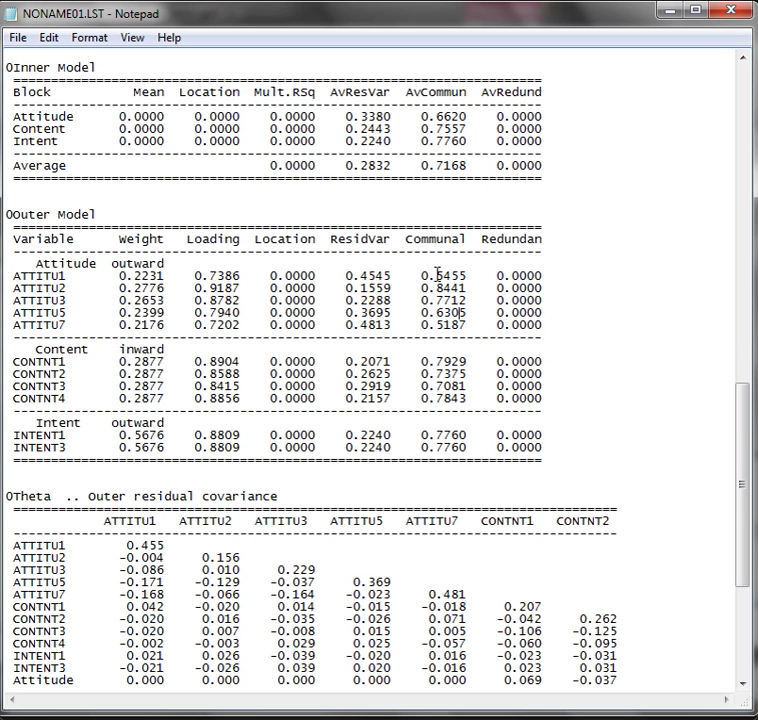
left_click_drag(424, 276, 456, 312)
left_click(470, 322)
left_click(739, 9)
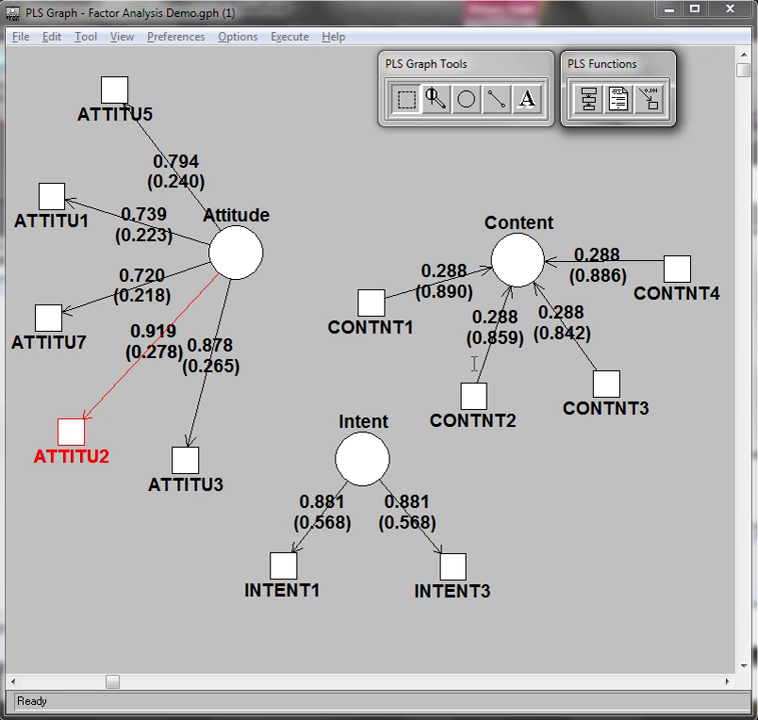